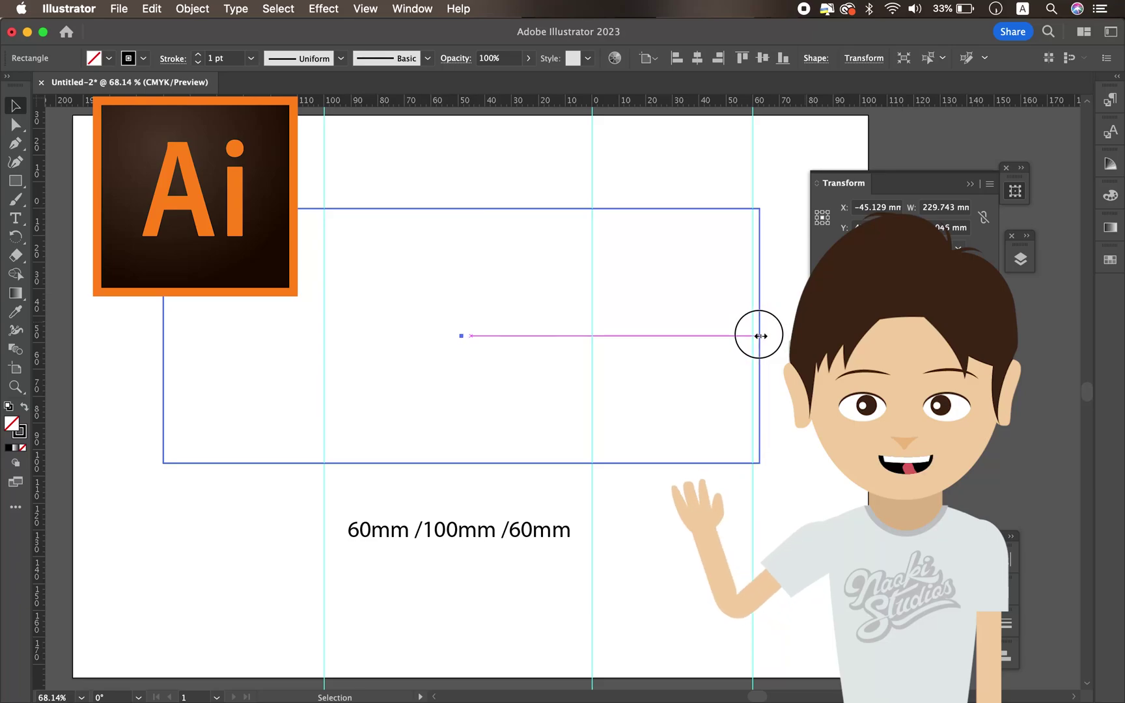
pyautogui.click(688, 343)
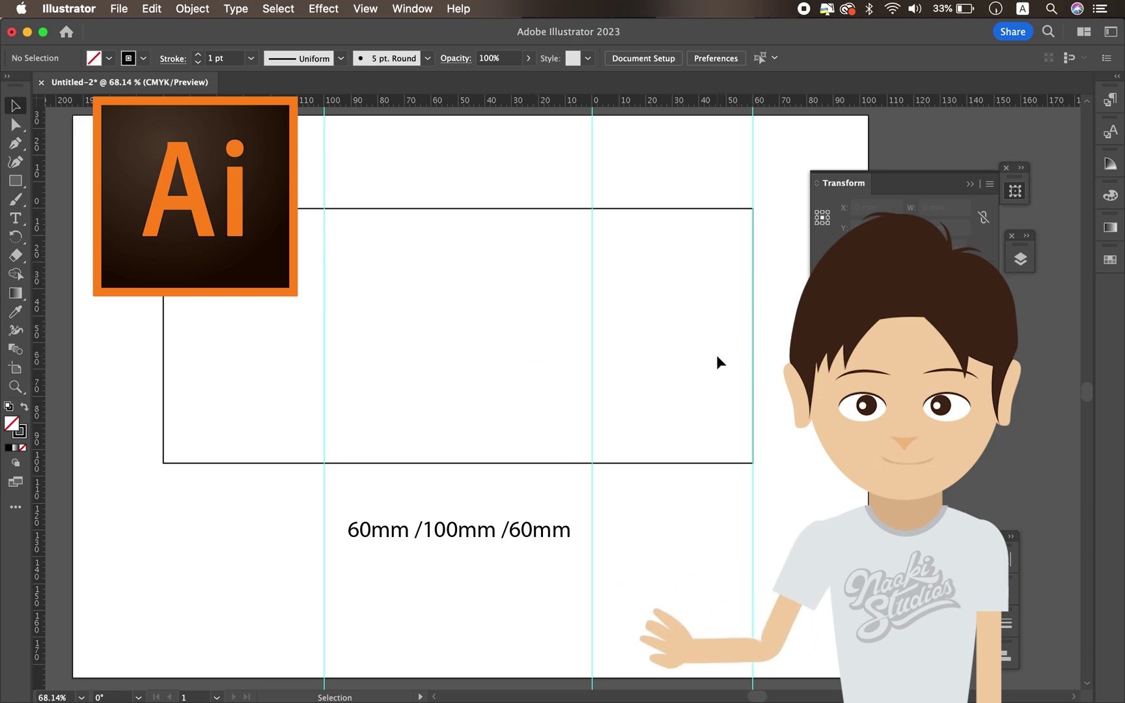
pyautogui.click(970, 184)
pyautogui.press('/')
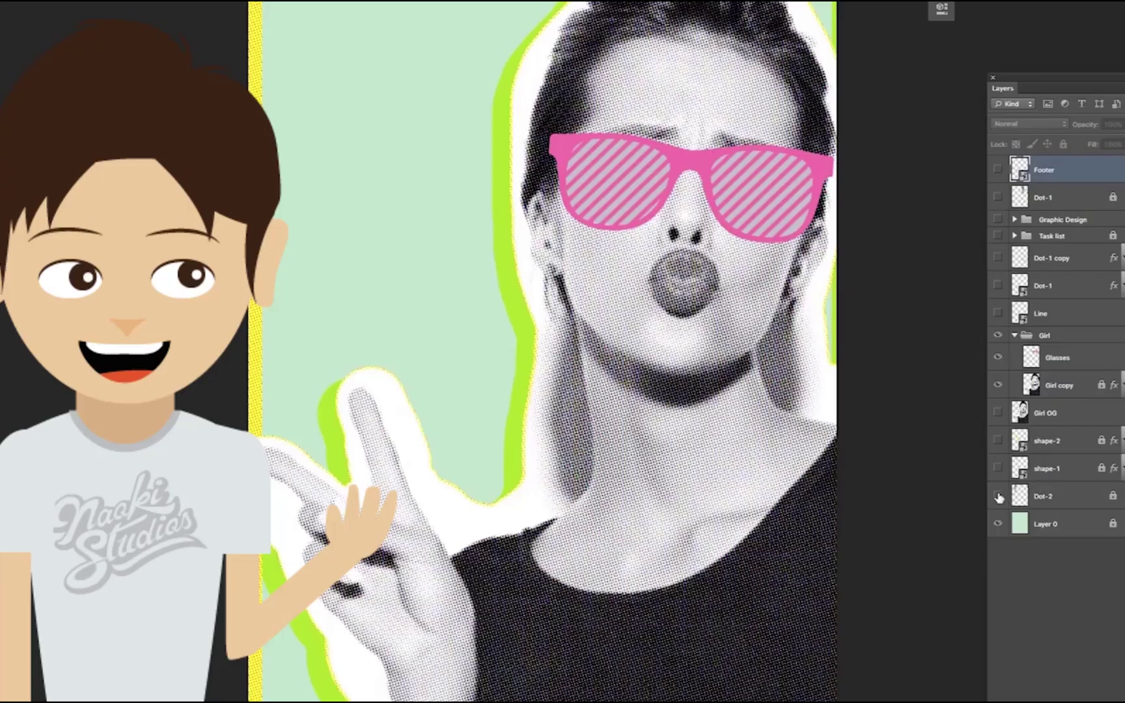
pyautogui.click(999, 497)
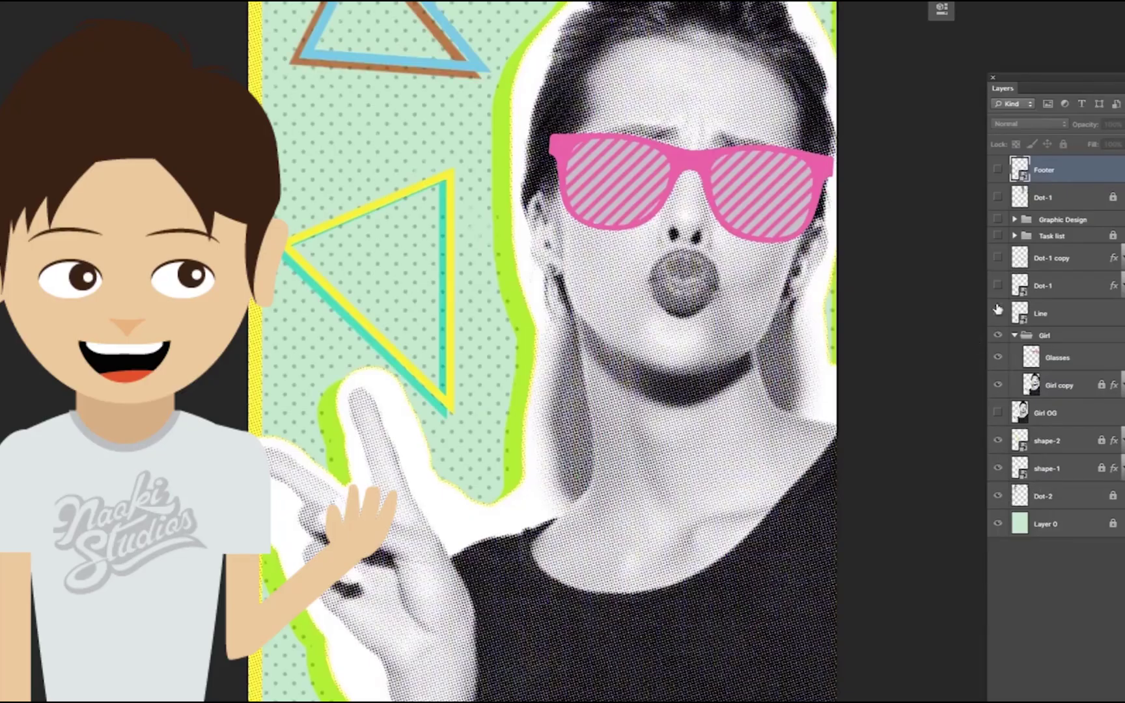
pyautogui.click(998, 286)
pyautogui.click(998, 235)
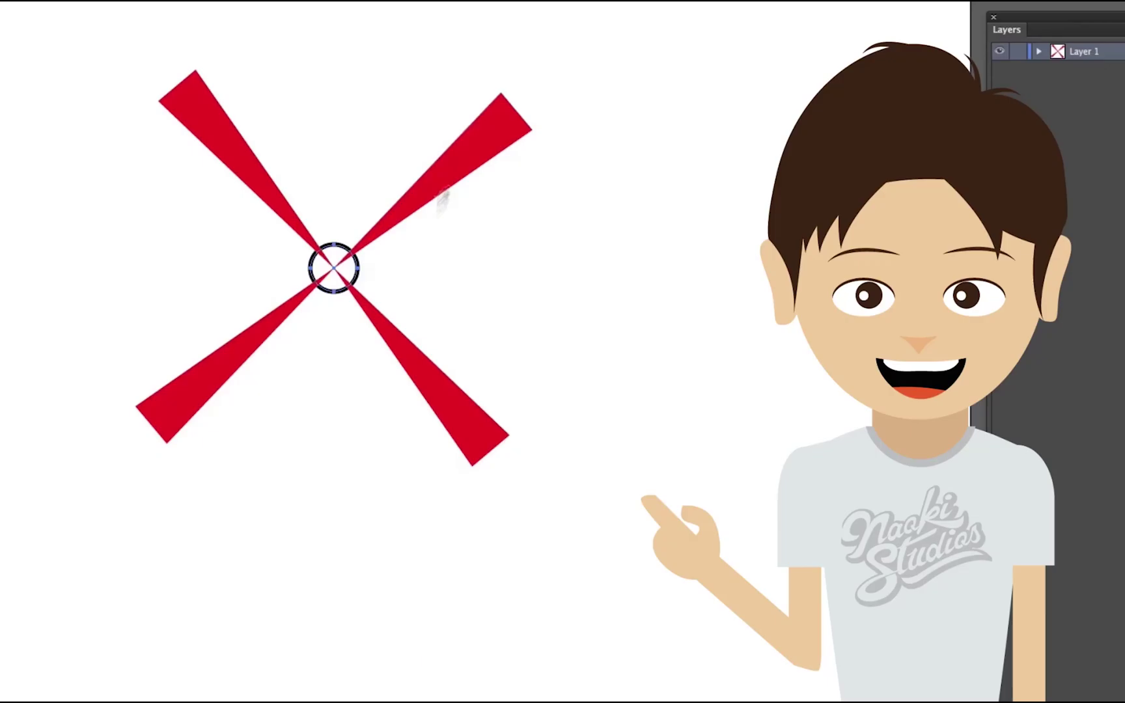
pyautogui.hotkey('ctrl', 'f')
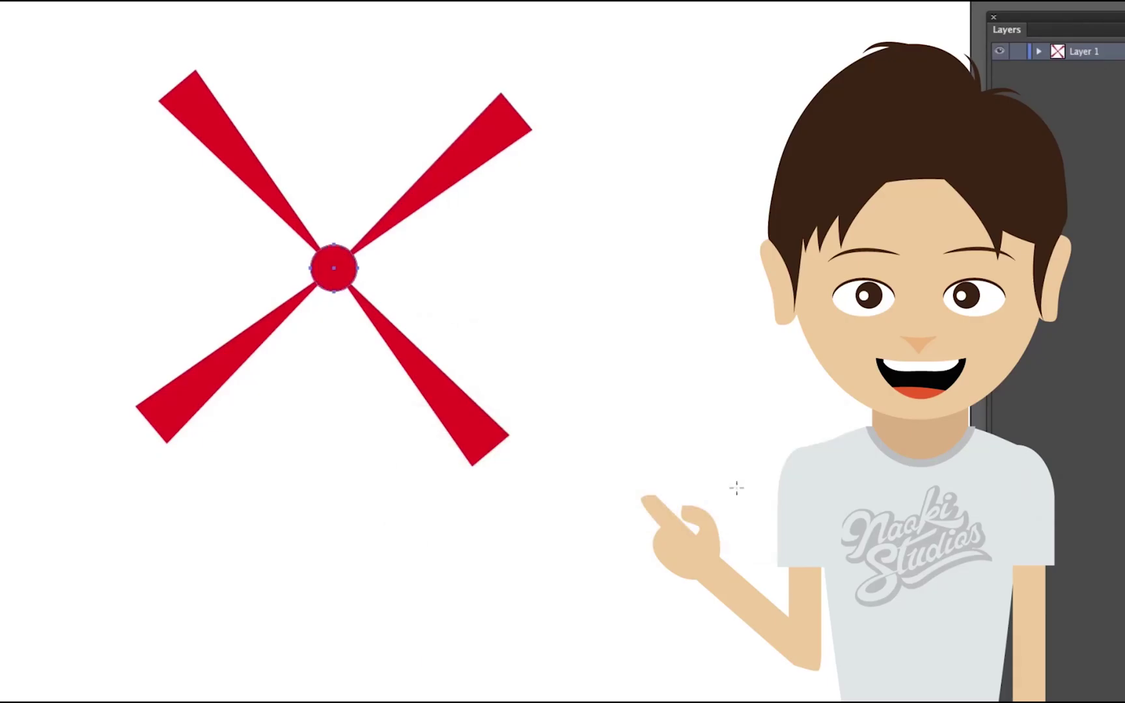
pyautogui.rightClick(338, 261)
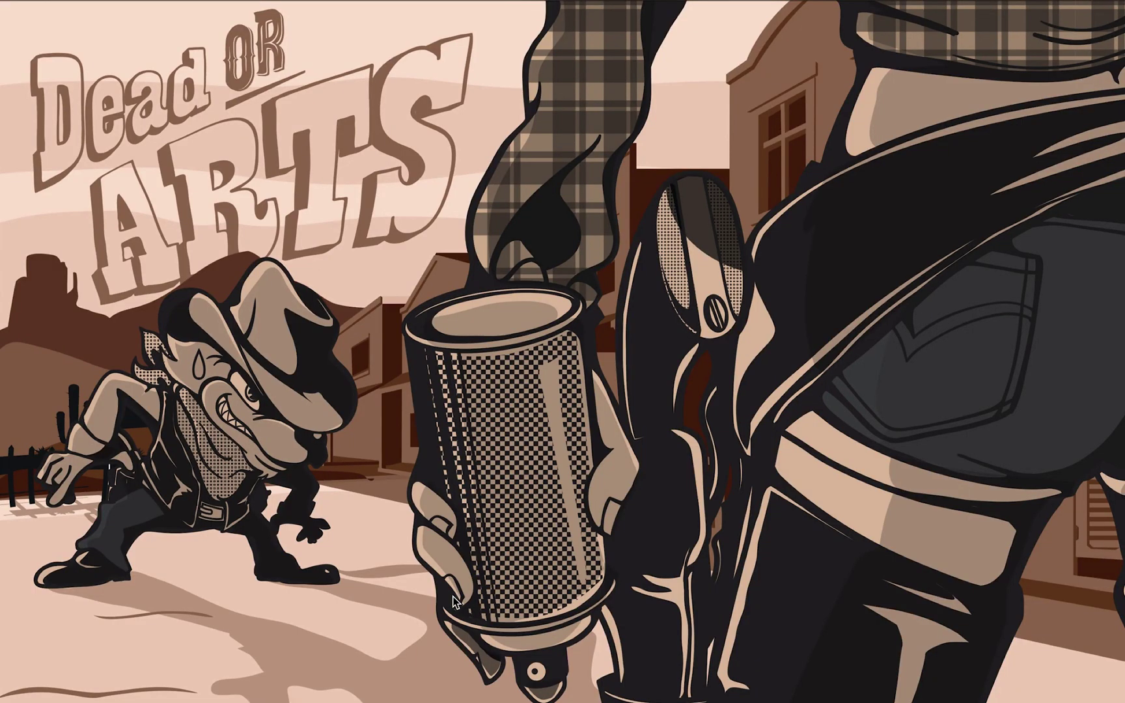
pyautogui.click(367, 680)
pyautogui.click(60, 134)
pyautogui.click(984, 617)
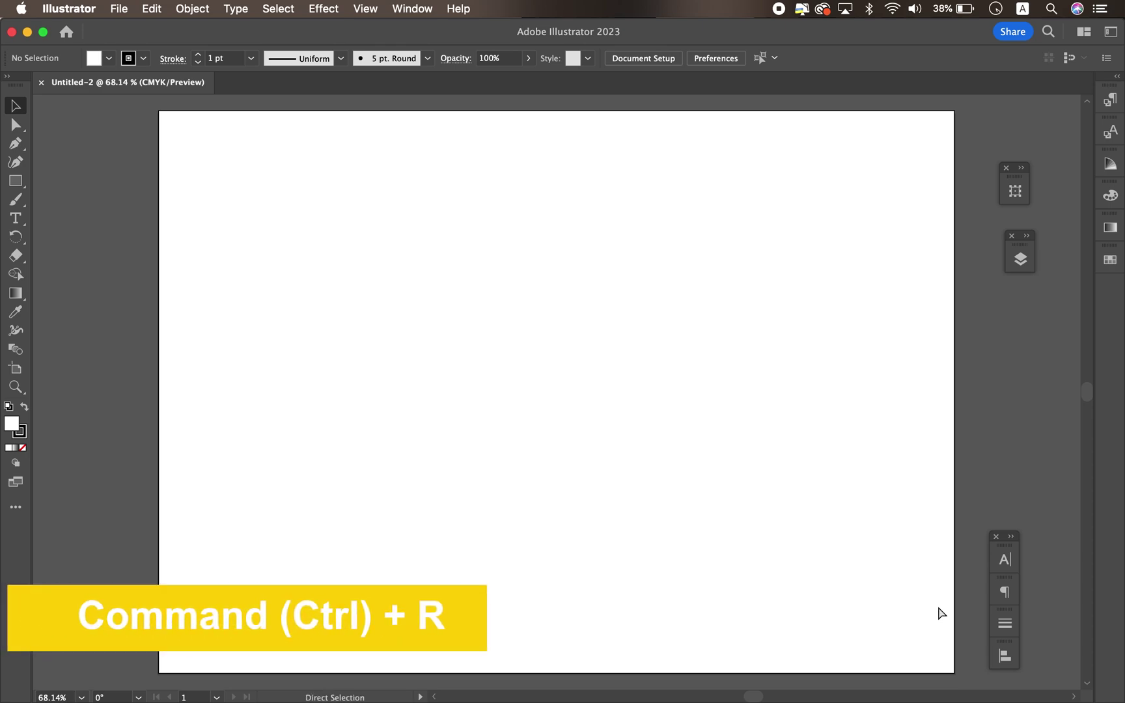
# Show the document rulers and set their units to millimeters
pyautogui.press('cmd+r')
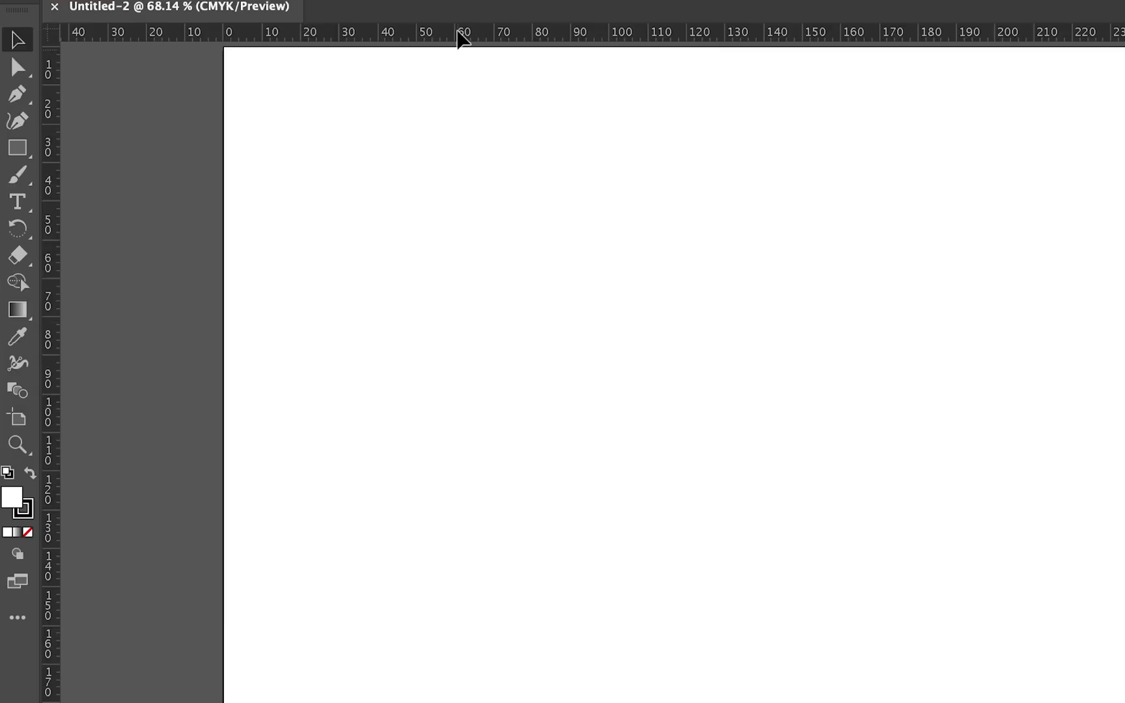
pyautogui.rightClick(460, 39)
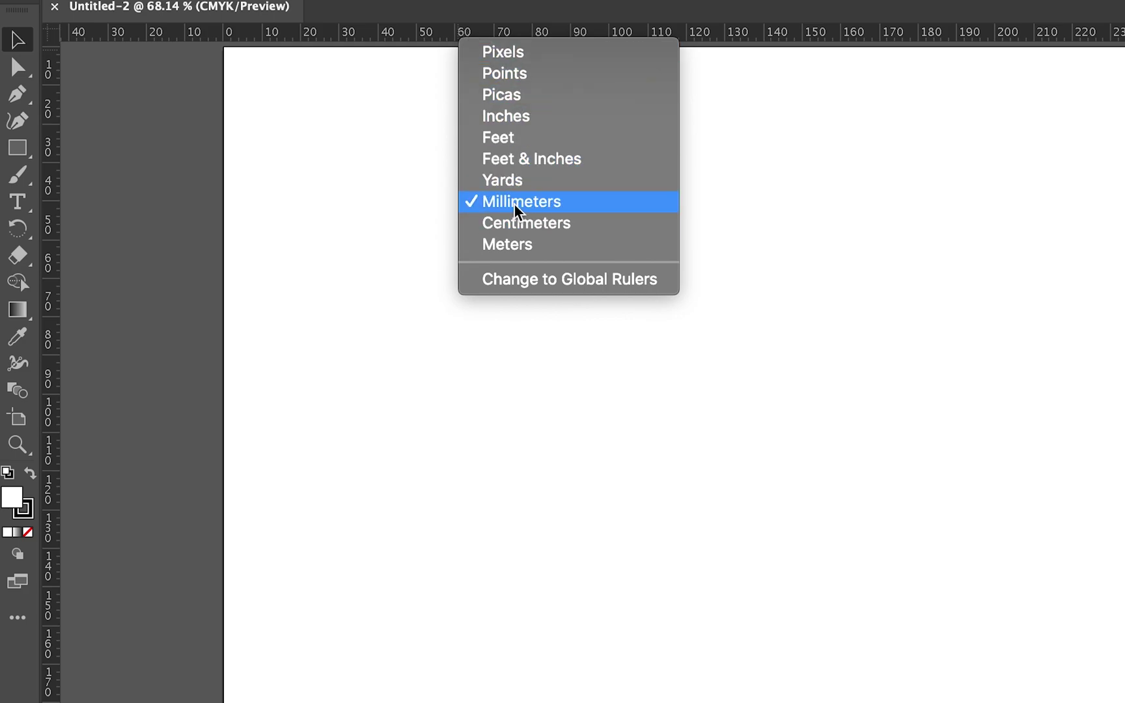
pyautogui.click(543, 209)
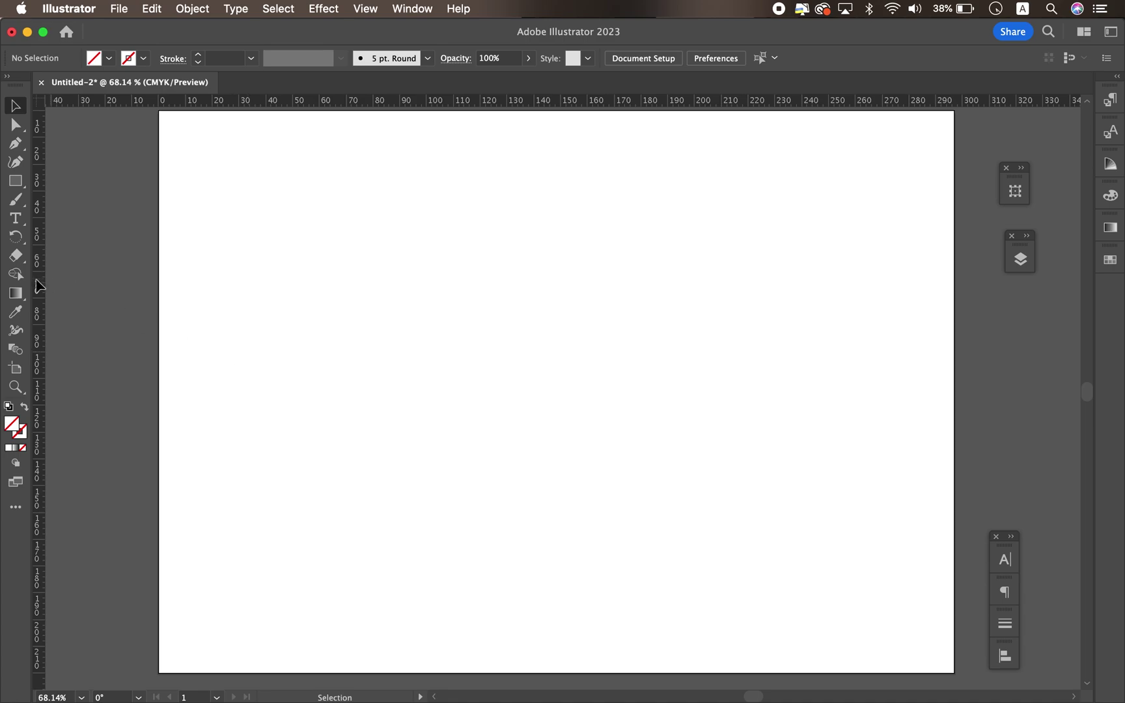
# Place a vertical ruler guide at about 60 mm and a horizontal guide across the artboard, and hide the guides
pyautogui.moveTo(36, 280); pyautogui.dragTo(321, 283)
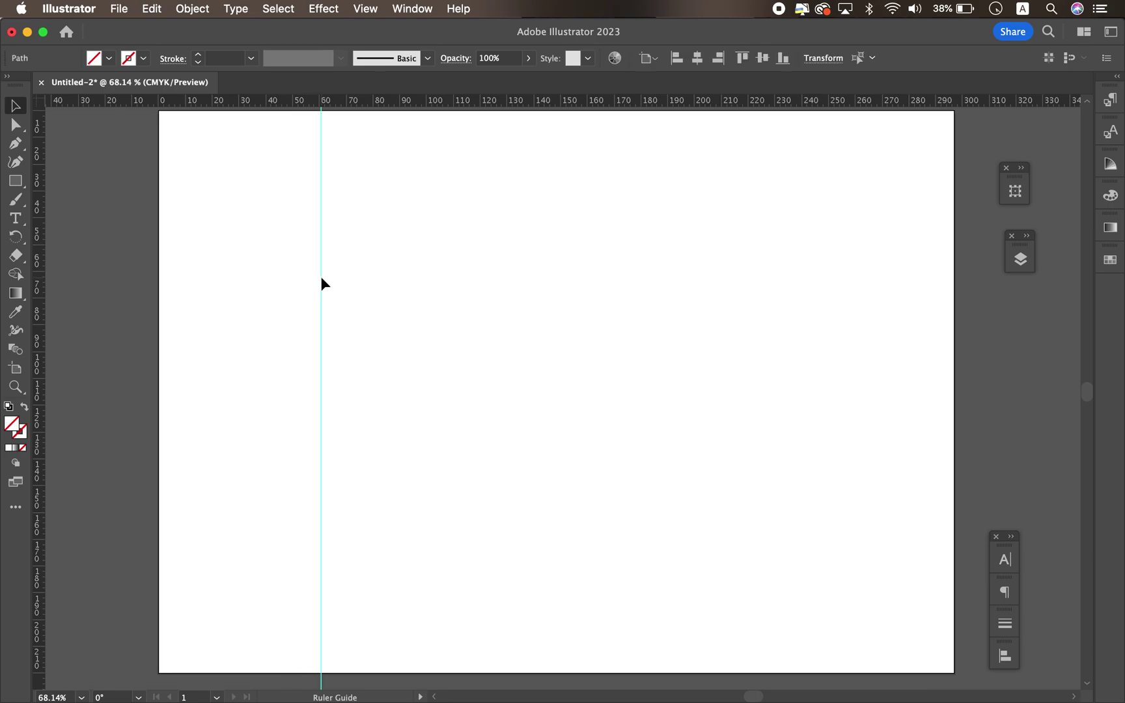
pyautogui.click(355, 285)
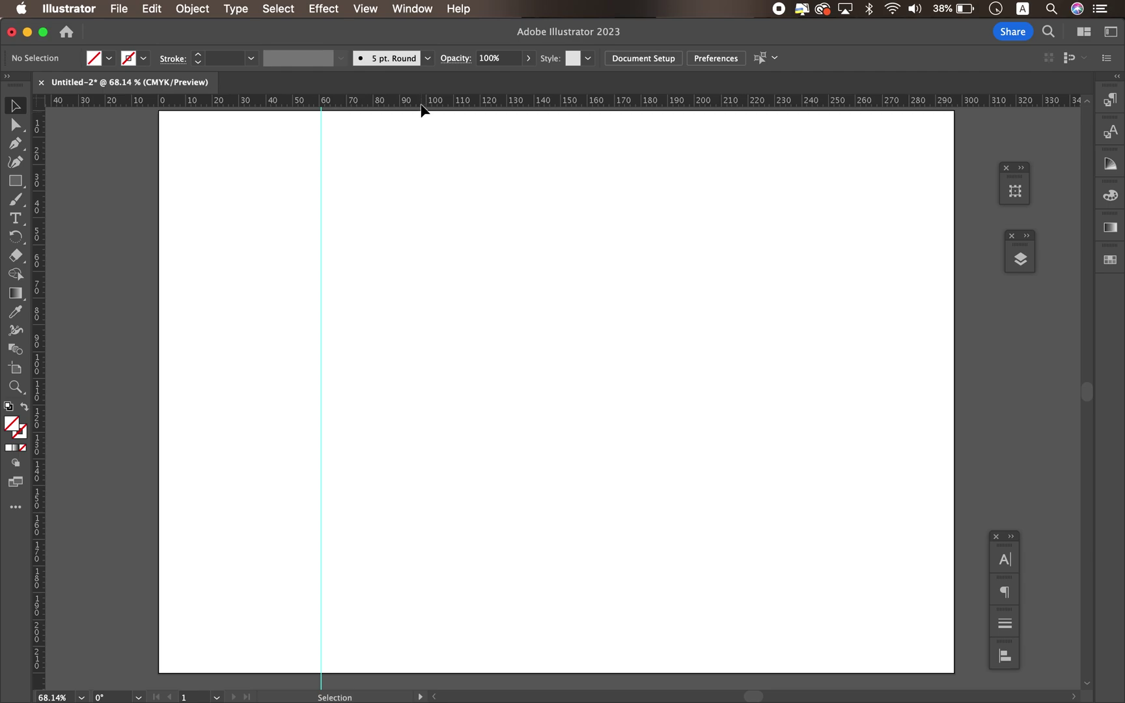
pyautogui.moveTo(422, 108); pyautogui.dragTo(415, 304)
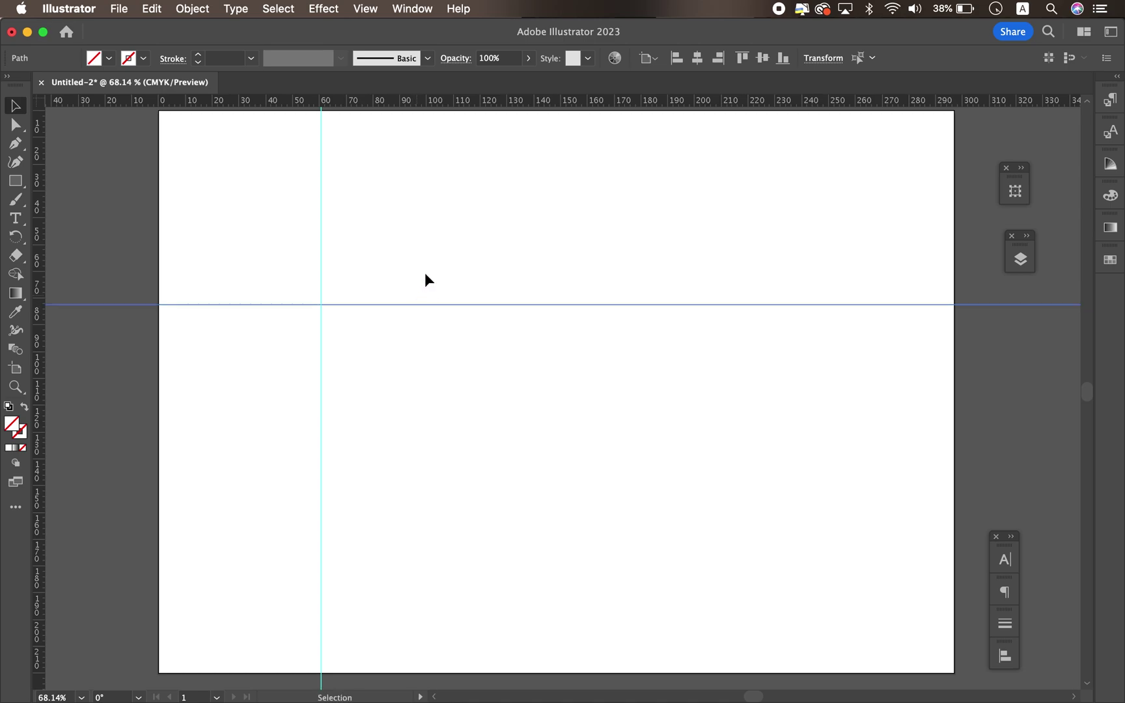
pyautogui.moveTo(426, 272); pyautogui.dragTo(454, 269)
pyautogui.press('super+semicolon')
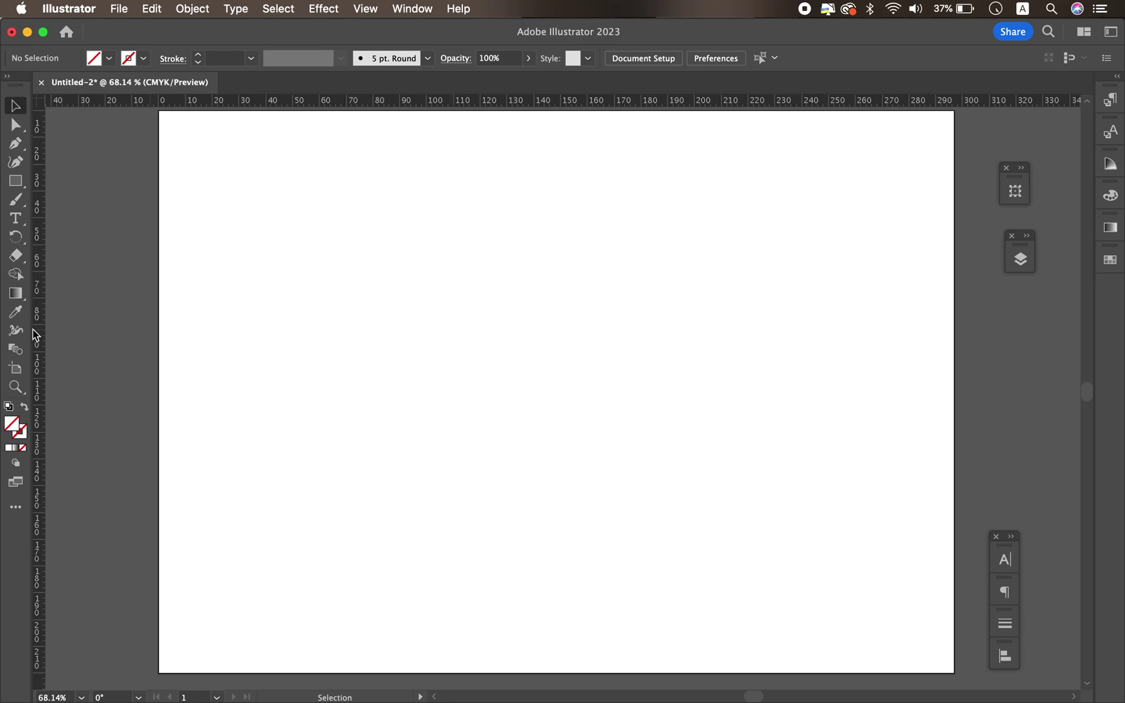
# Add a vertical ruler guide to the artboard and set its X position to 50 mm using the Transform values
pyautogui.moveTo(36, 330); pyautogui.dragTo(392, 334)
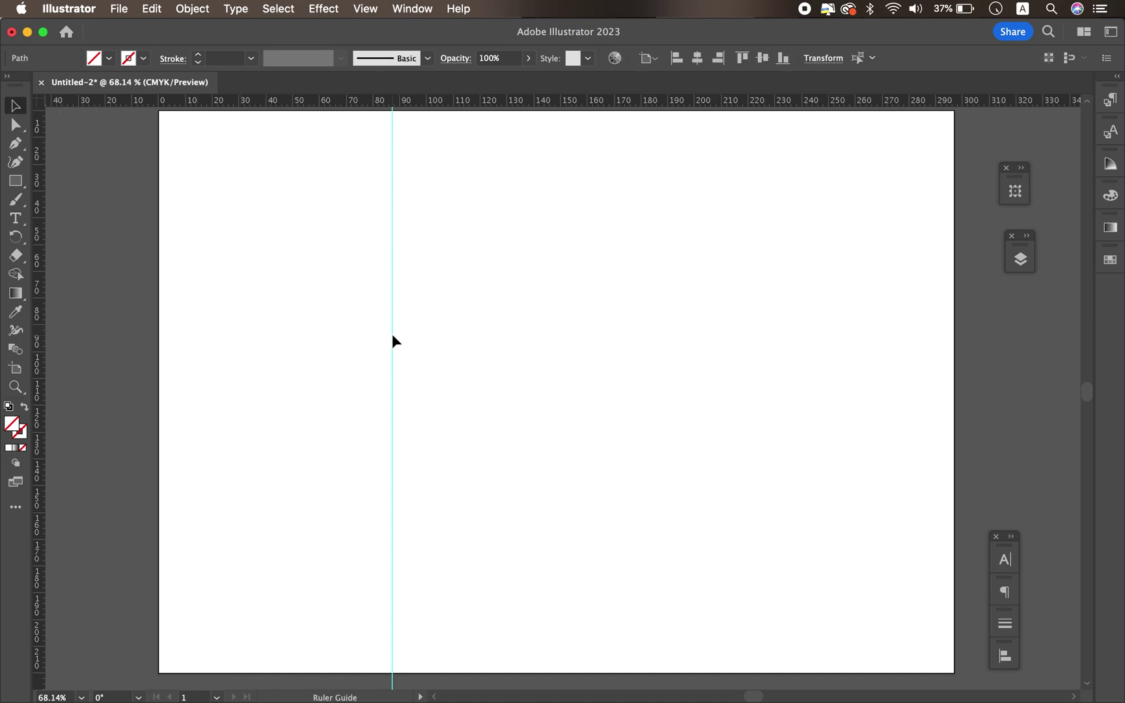
pyautogui.click(1015, 191)
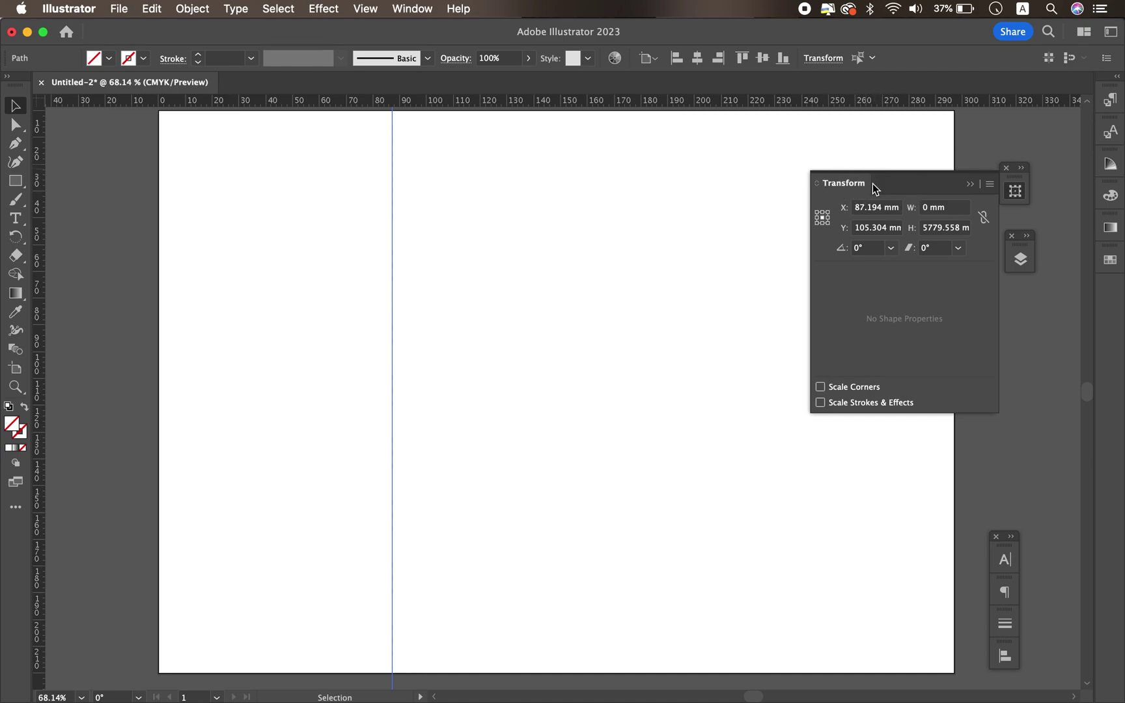
pyautogui.click(423, 12)
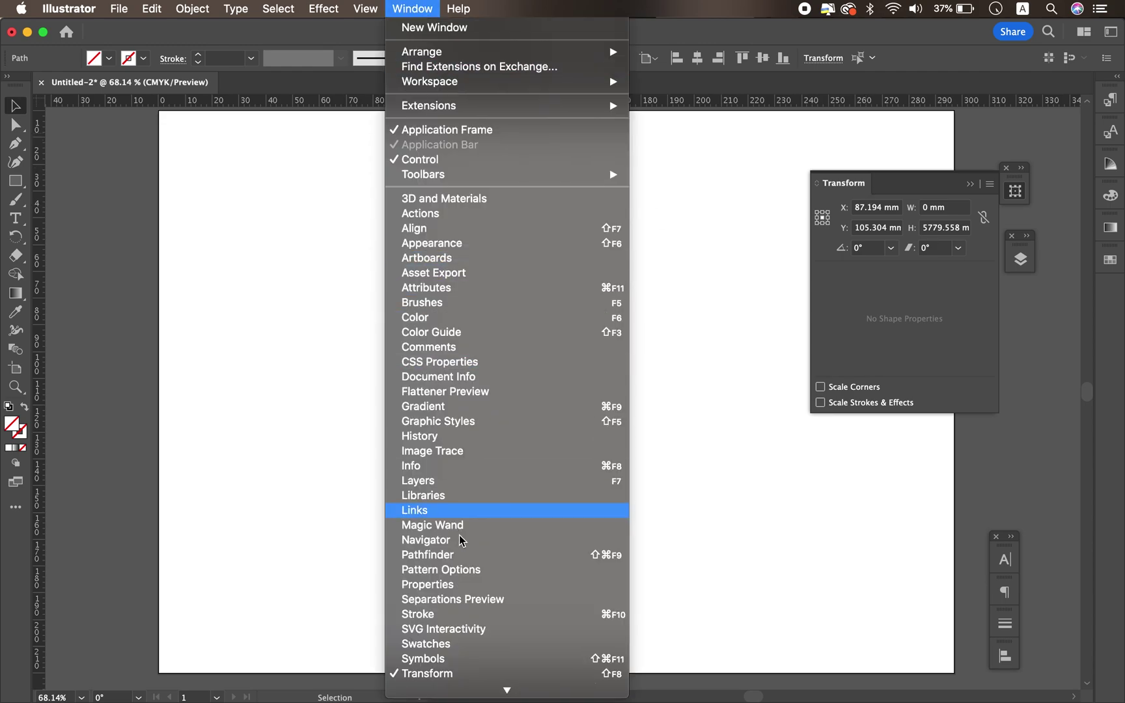
pyautogui.scroll(-5, 461, 540)
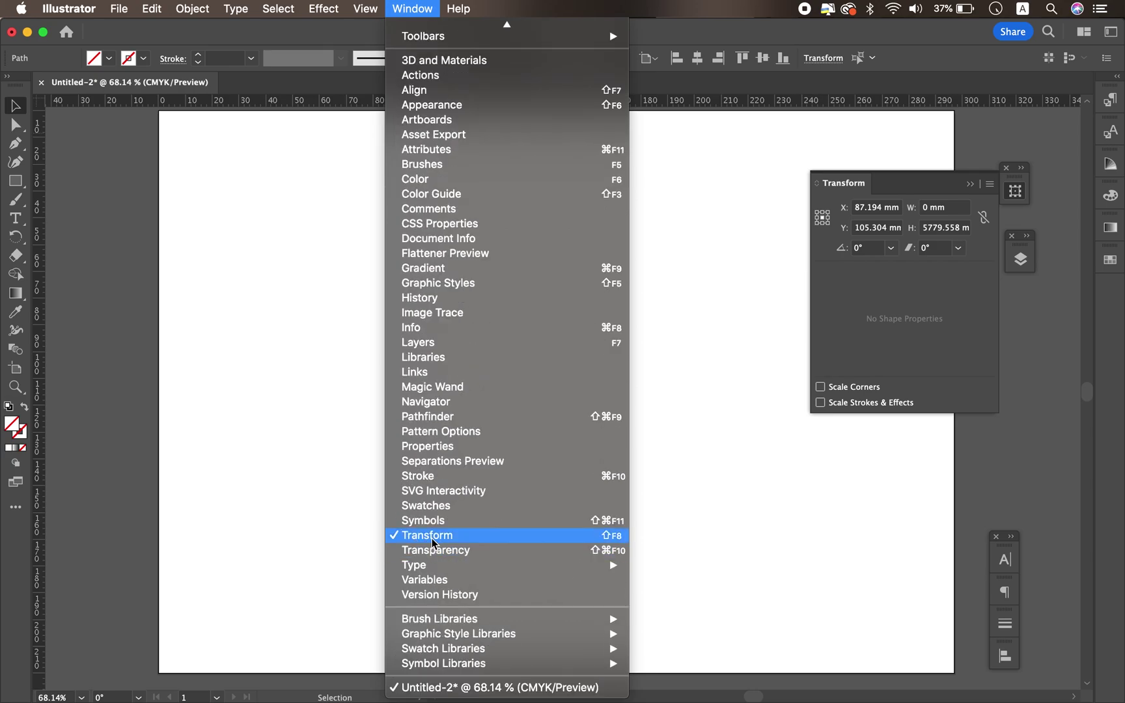
pyautogui.click(840, 339)
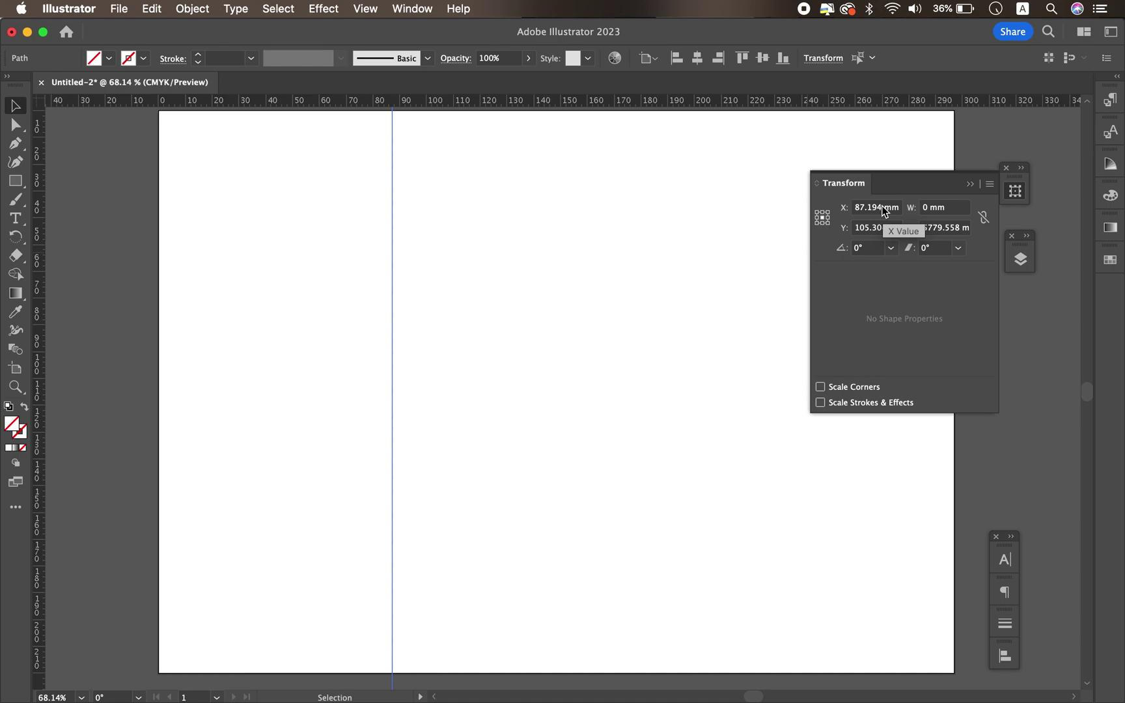
pyautogui.moveTo(884, 210); pyautogui.dragTo(850, 207)
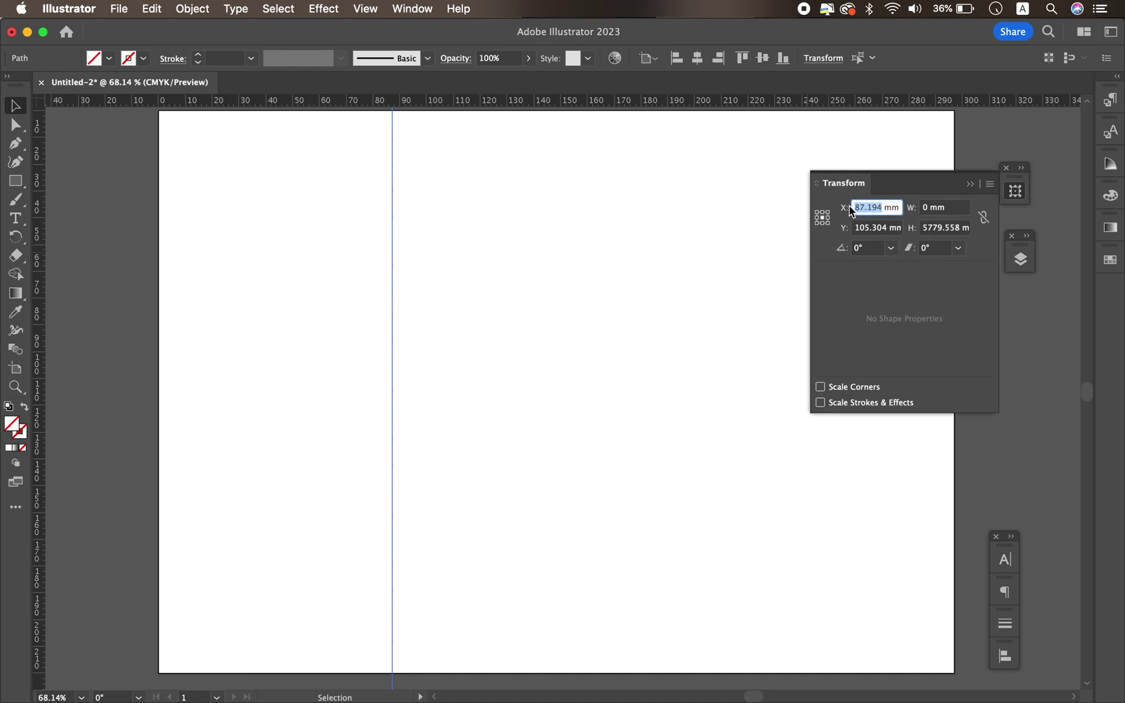
pyautogui.write('50')
pyautogui.press('Return')
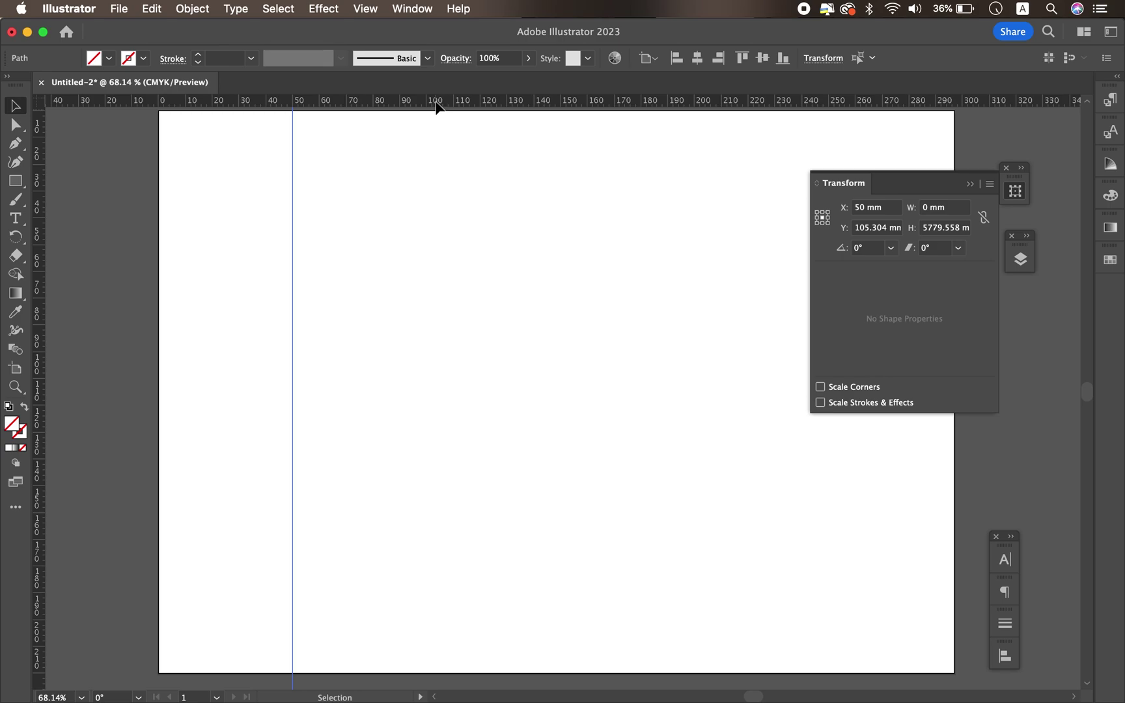
# Add a horizontal ruler guide and set its Y position to 100 mm
pyautogui.moveTo(436, 102); pyautogui.dragTo(422, 234)
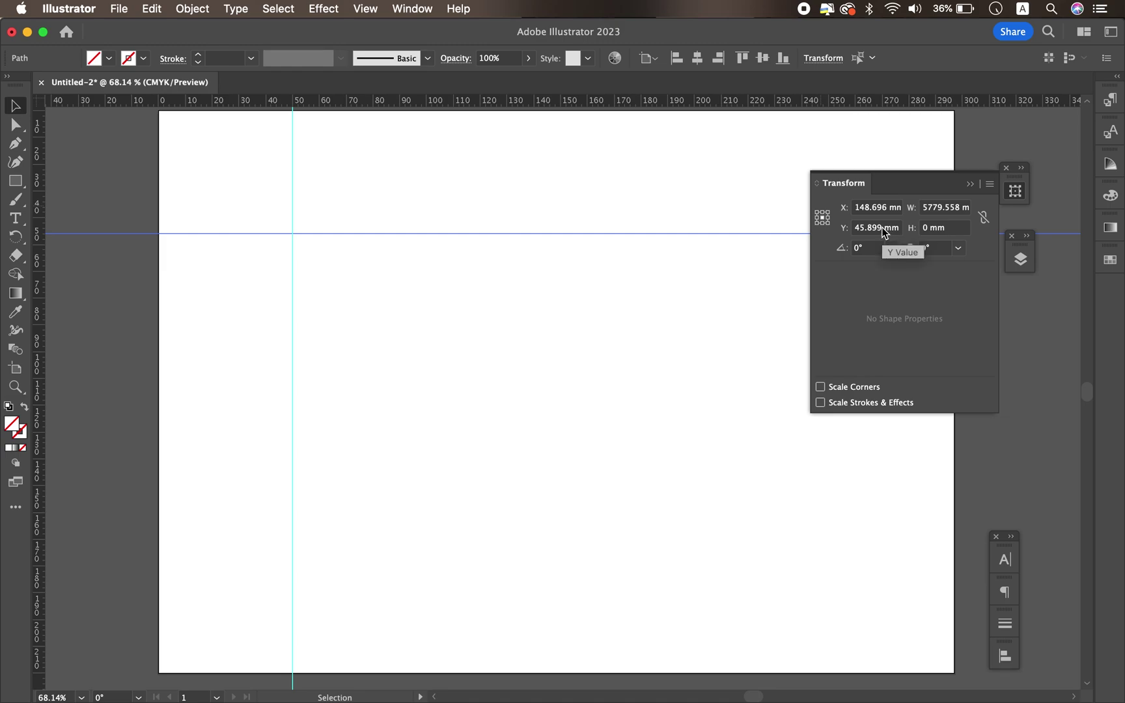
pyautogui.doubleClick(855, 230)
pyautogui.write('100')
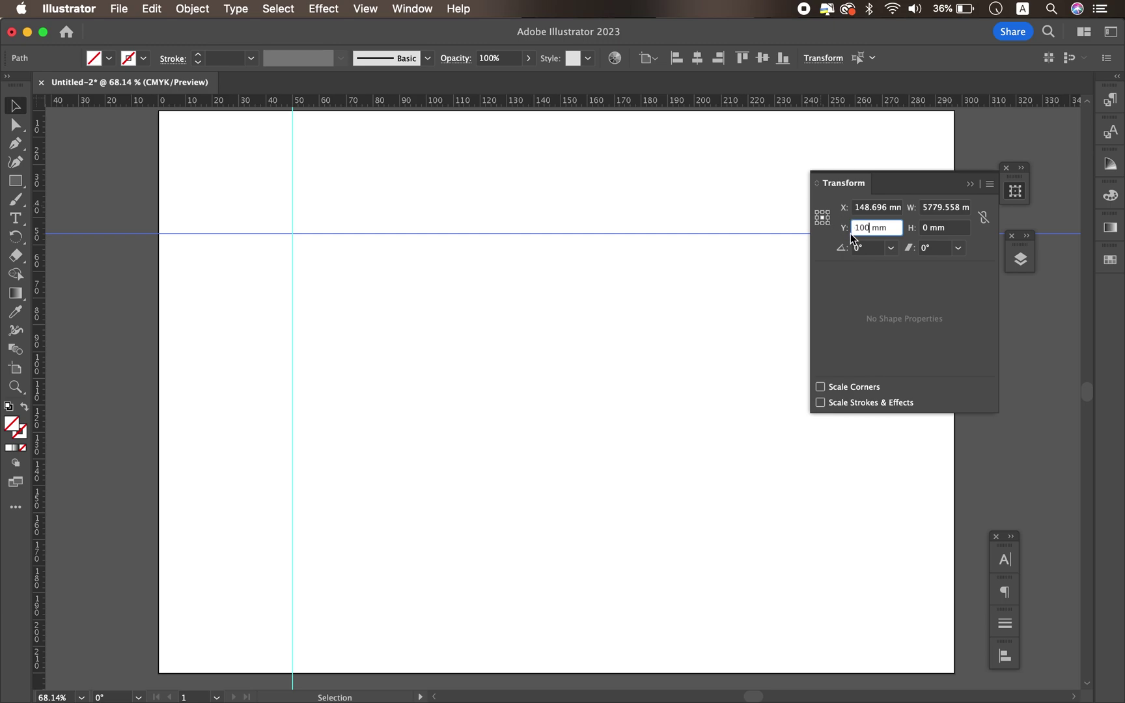
pyautogui.press('Return')
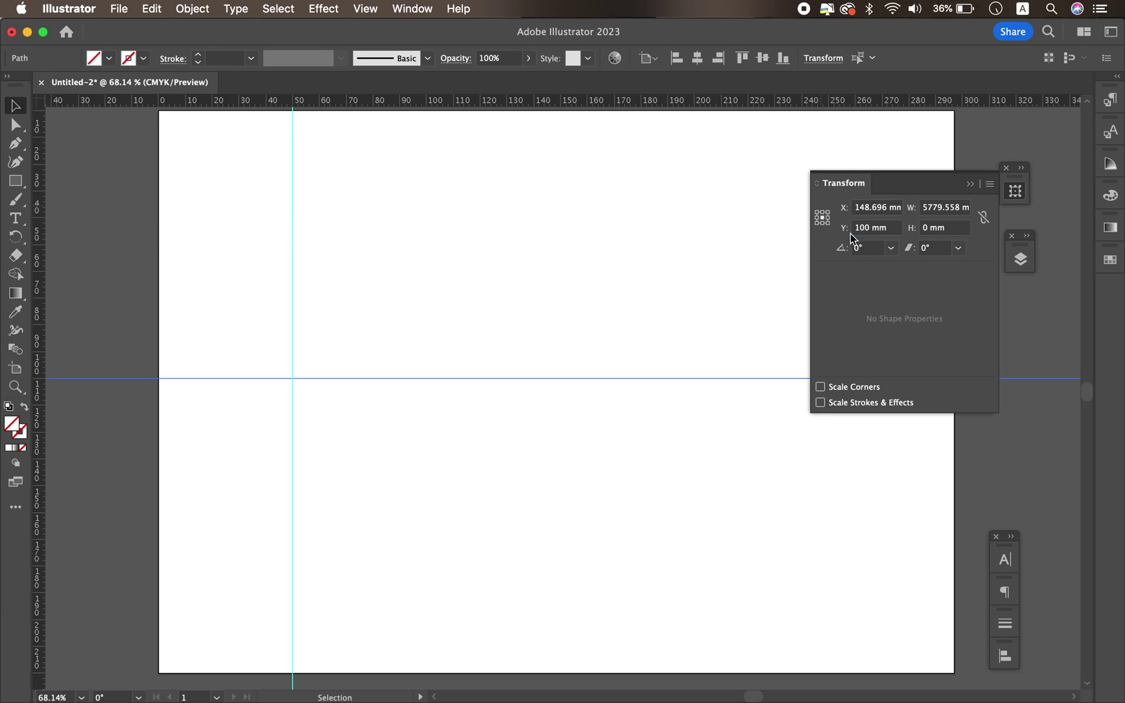
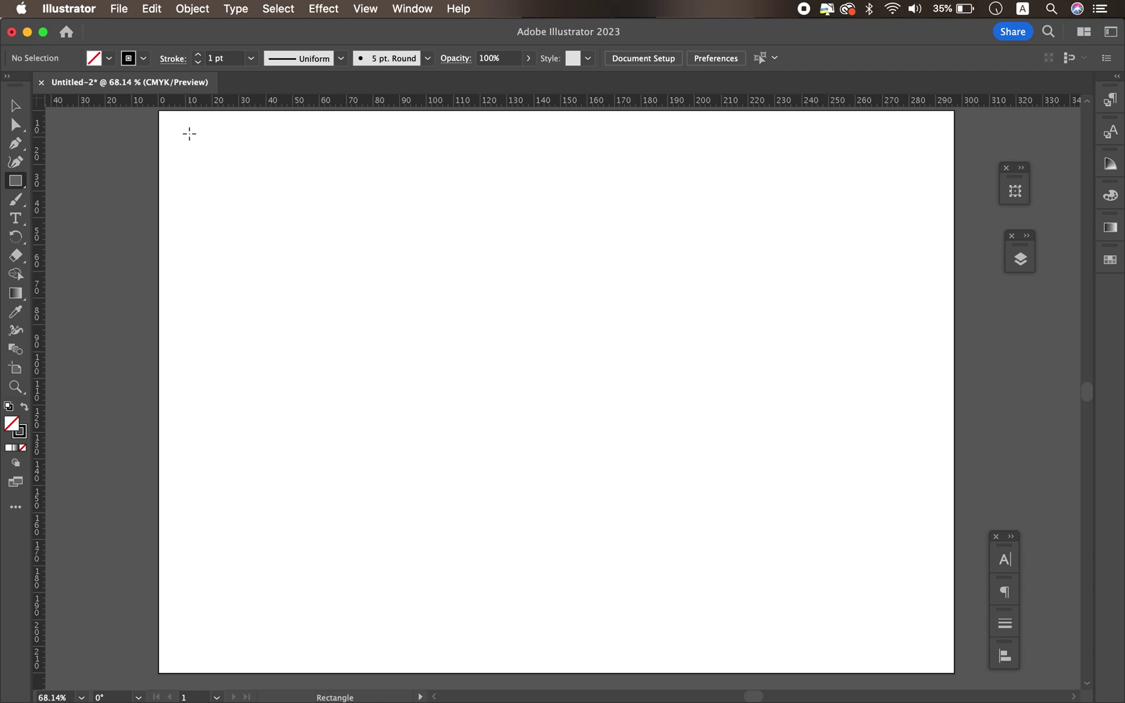
# Draw a rectangle about 230 × 95 mm on the artboard and set the ruler origin at its upper-left corner
pyautogui.moveTo(248, 204); pyautogui.dragTo(865, 459)
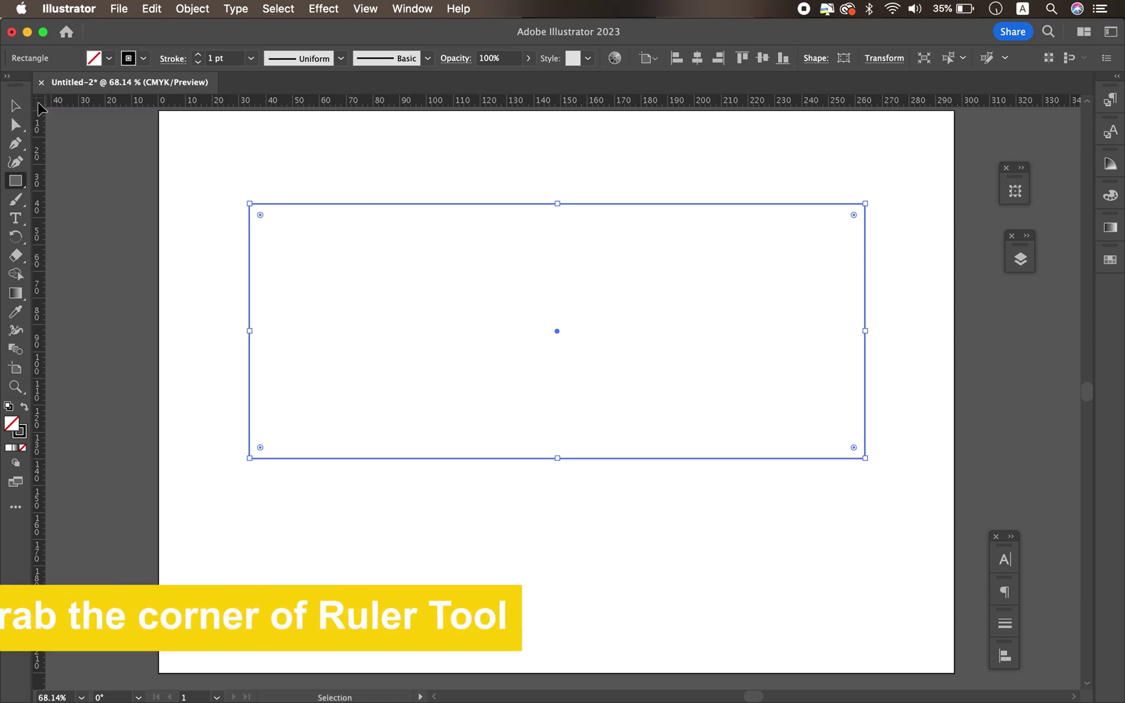
pyautogui.moveTo(41, 107); pyautogui.dragTo(250, 204)
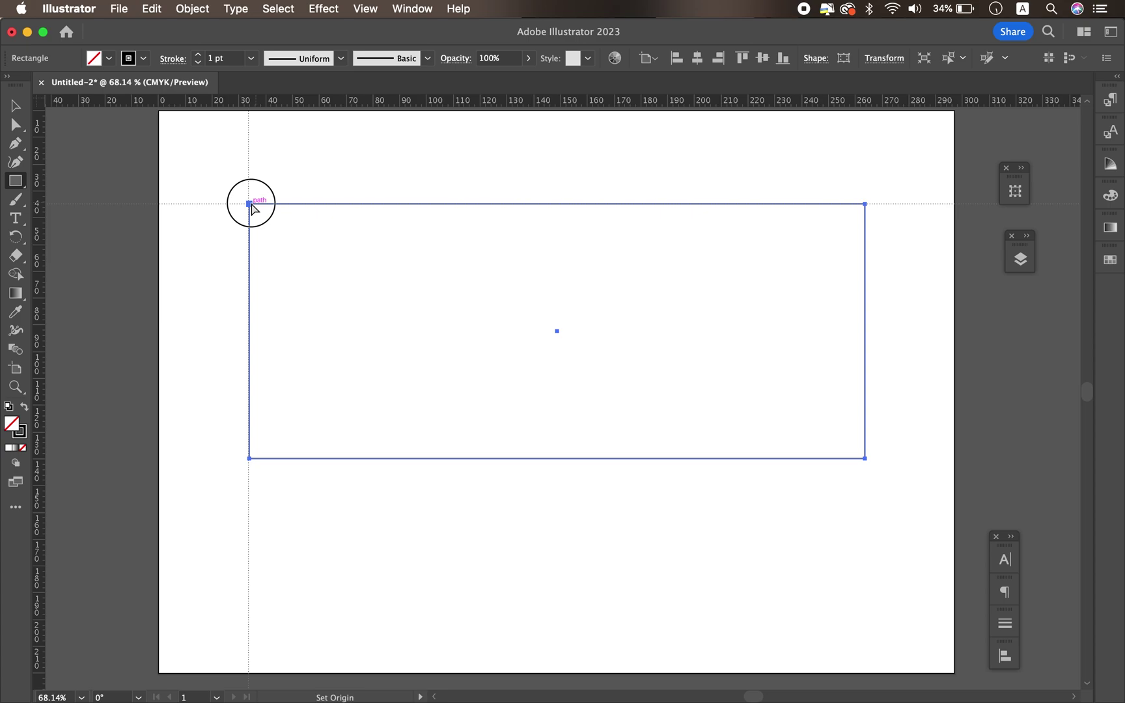
pyautogui.moveTo(250, 203); pyautogui.dragTo(251, 205)
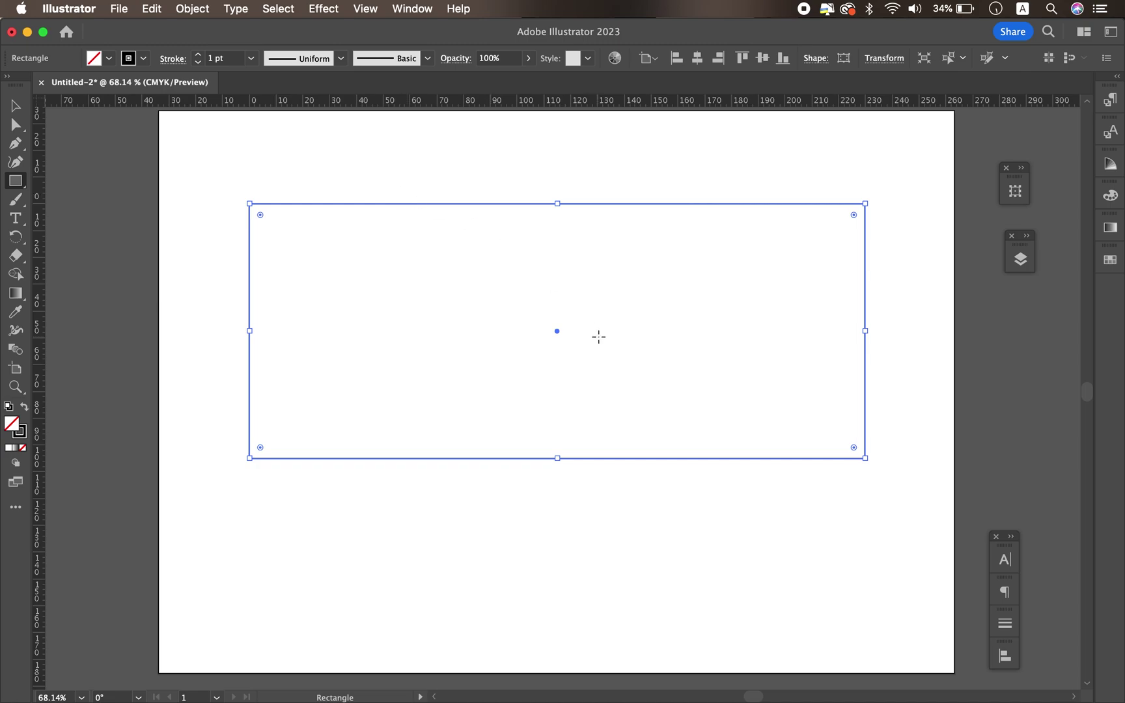
# Add the point text "60mm /100mm /60mm" below the rectangle
pyautogui.press('t')
pyautogui.click(410, 525)
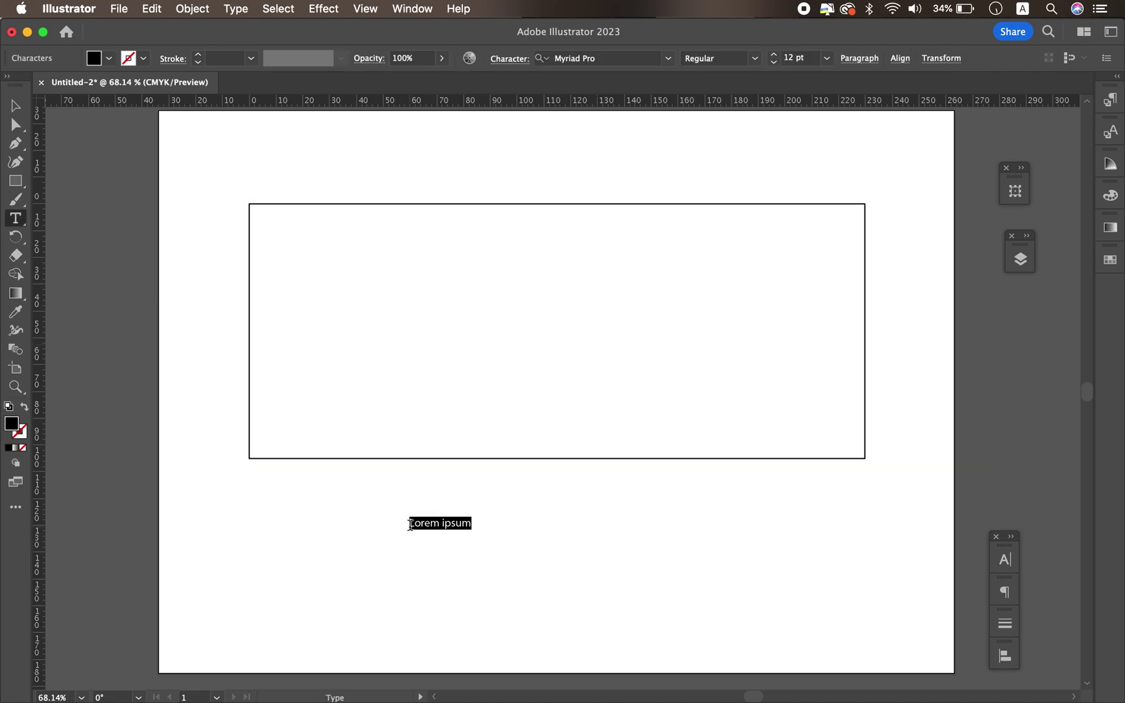
pyautogui.write('50mm')
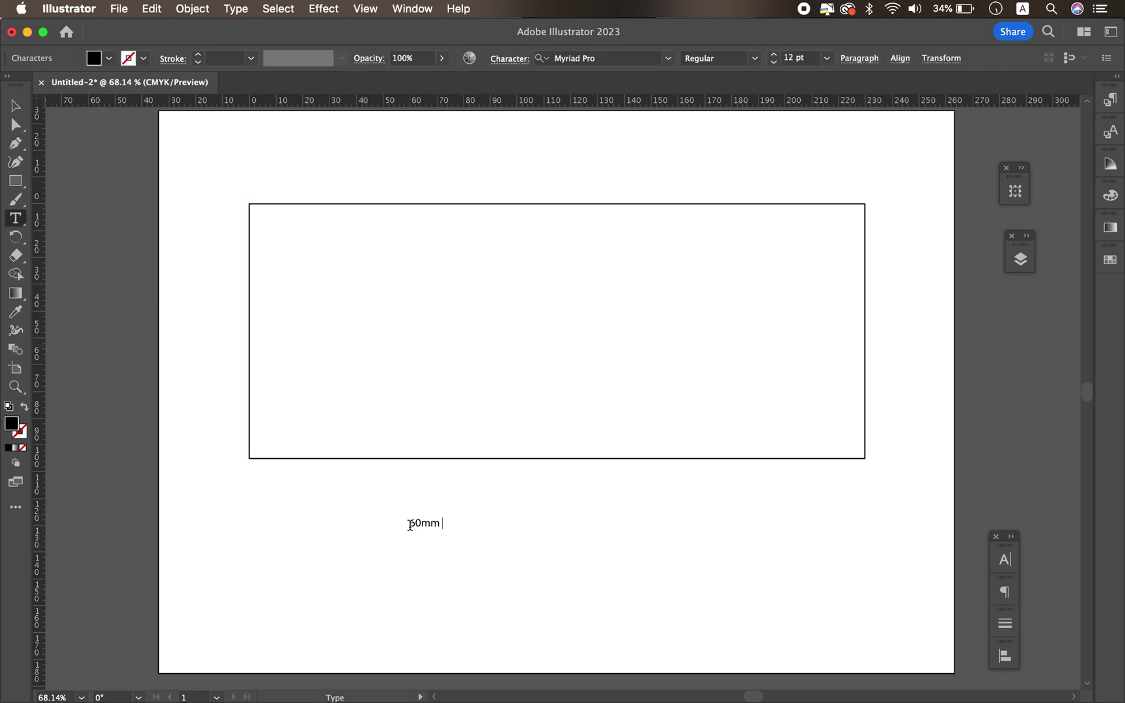
pyautogui.write(' /100mm /60mm')
# Enlarge the measurement text and move it to sit roughly centered below the rectangle
pyautogui.click(15, 107)
pyautogui.moveTo(523, 515); pyautogui.dragTo(633, 476)
pyautogui.click(628, 600)
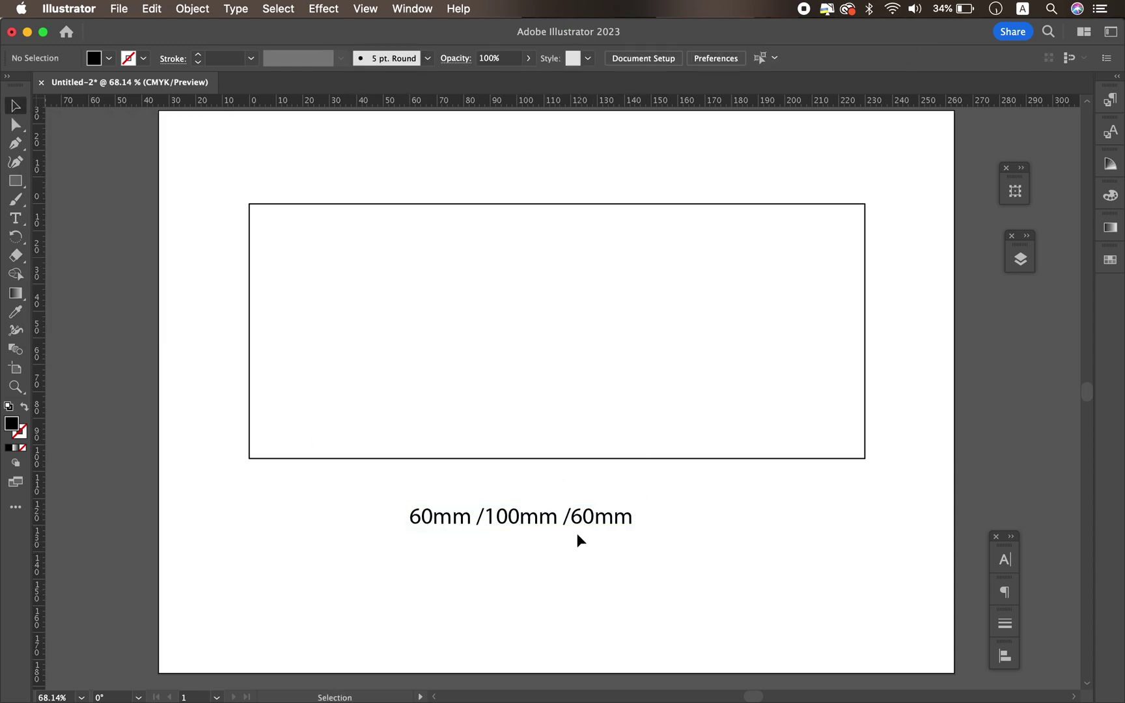
pyautogui.moveTo(580, 526); pyautogui.dragTo(604, 534)
pyautogui.click(574, 596)
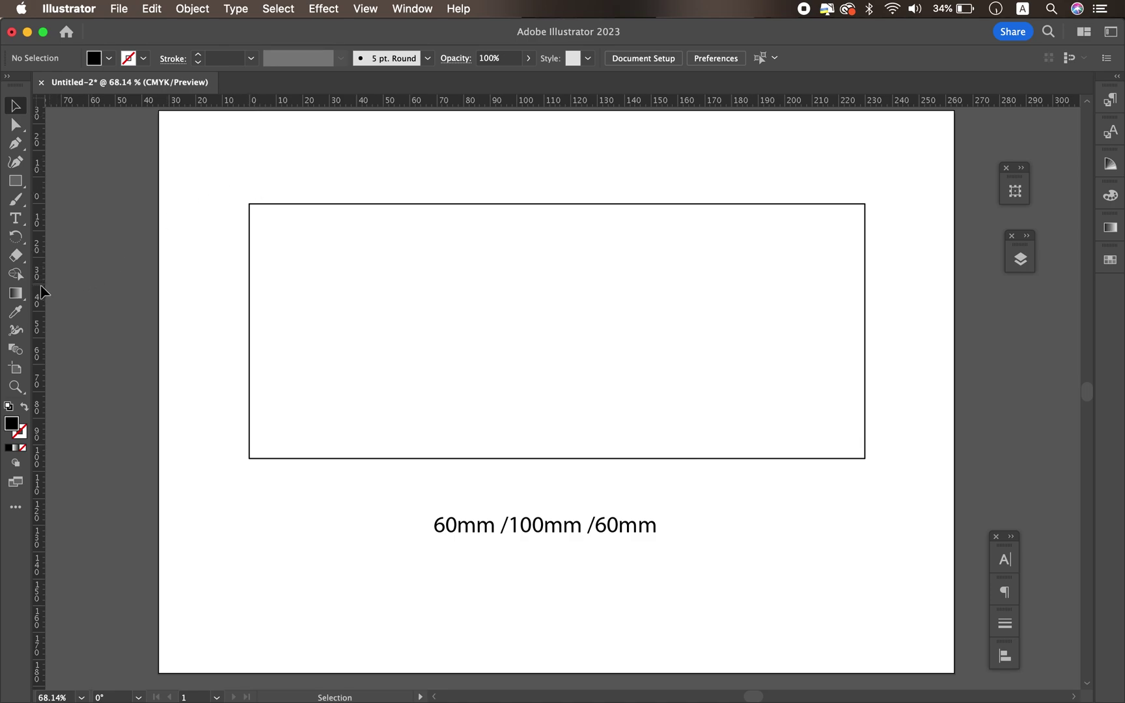
# Add a vertical ruler guide across the rectangle and set its X position to 60 mm
pyautogui.moveTo(40, 285); pyautogui.dragTo(377, 310)
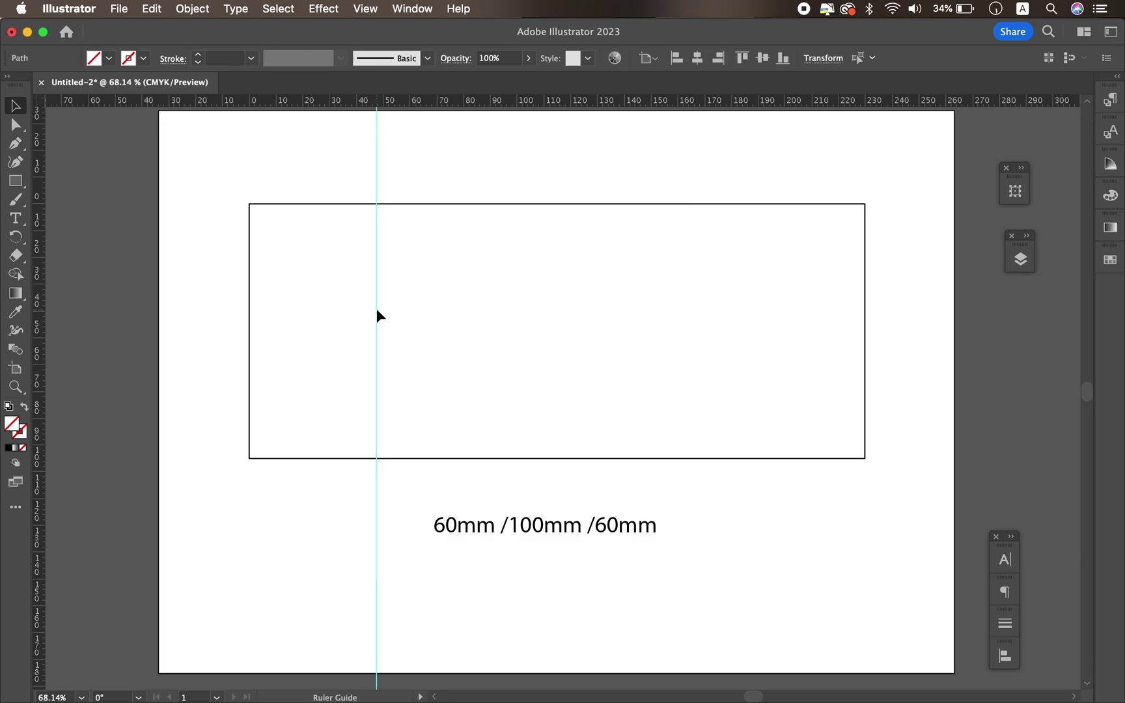
pyautogui.click(1016, 191)
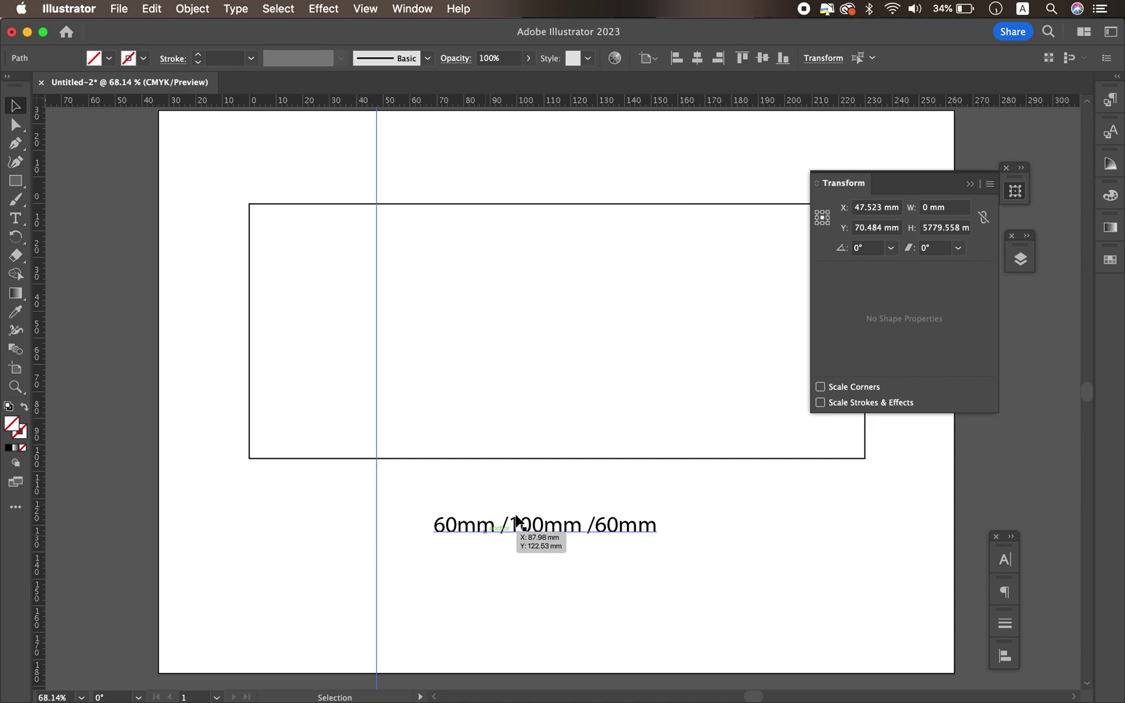
pyautogui.moveTo(882, 208); pyautogui.dragTo(850, 212)
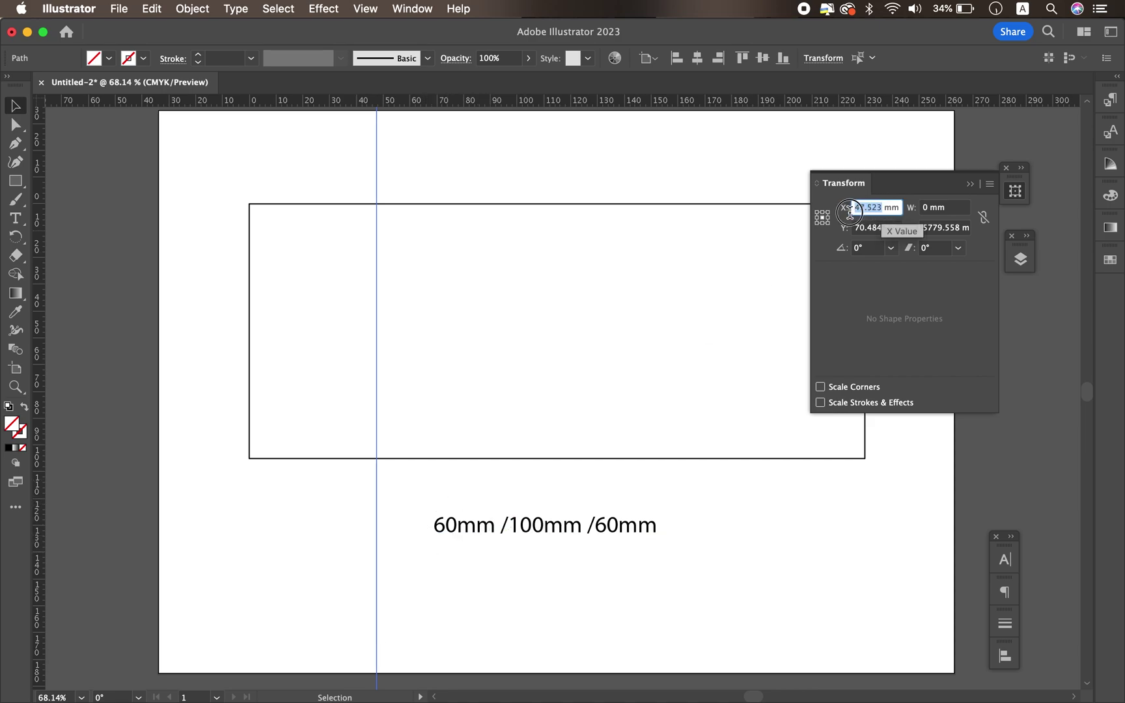
pyautogui.write('60')
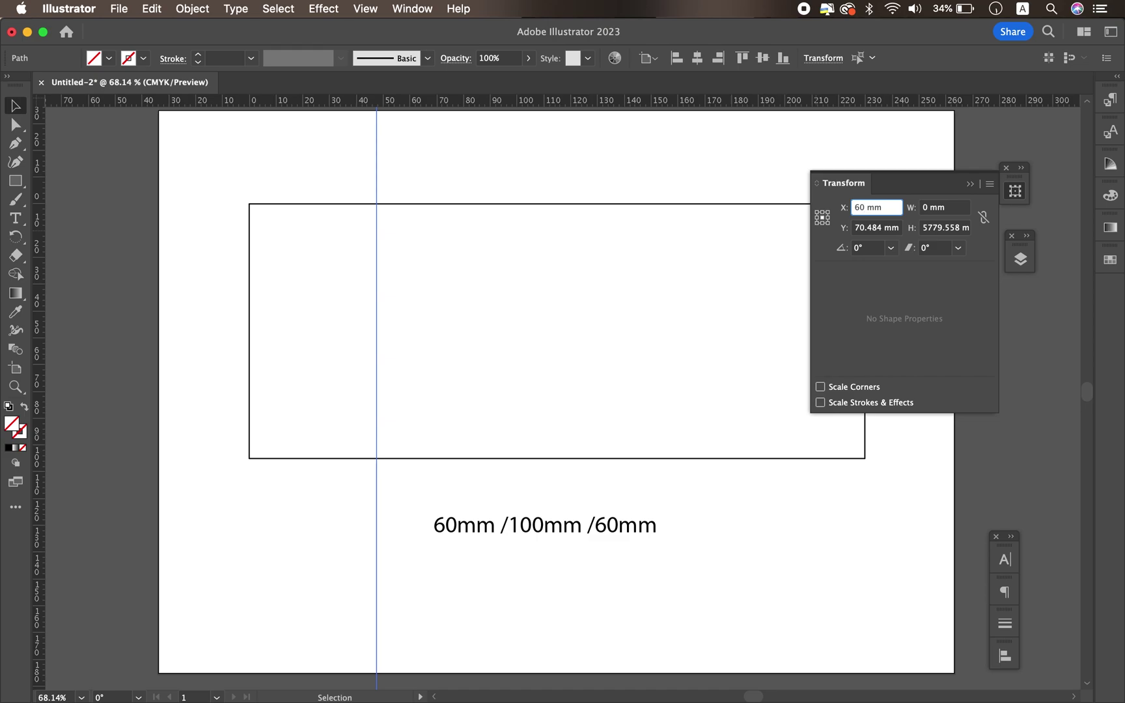
pyautogui.press('Return')
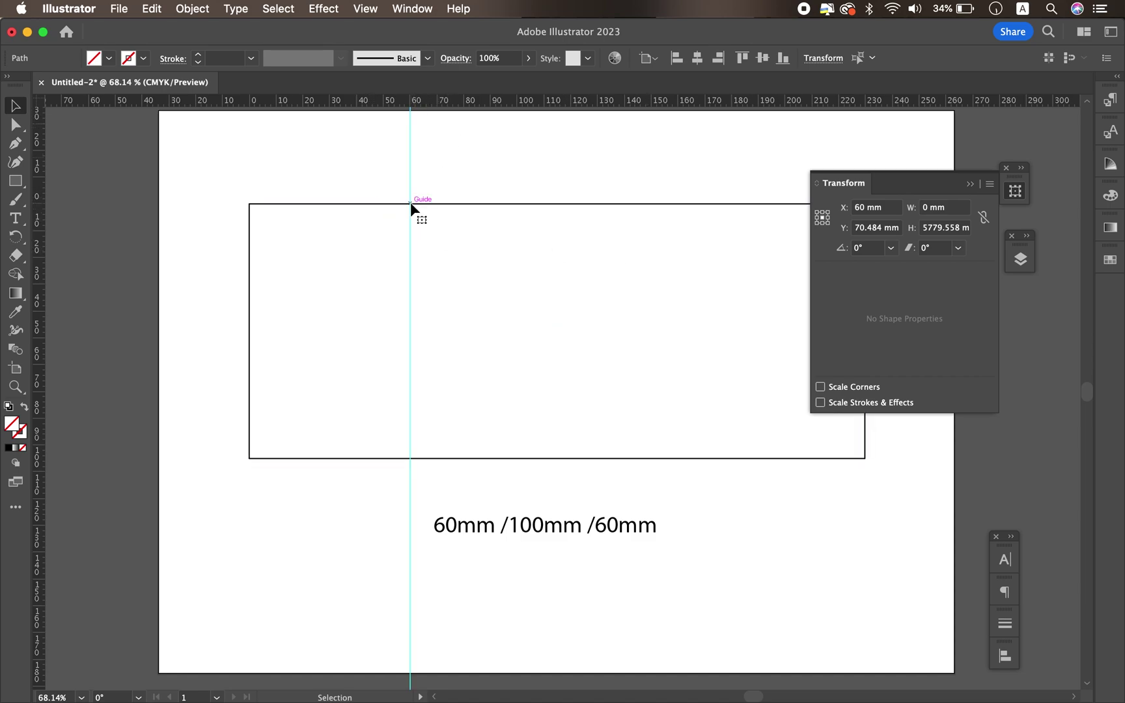
# Set the ruler origin where the first guide crosses the rectangle's upper edge, and add a second vertical guide at X 100 mm
pyautogui.moveTo(40, 107); pyautogui.dragTo(409, 205)
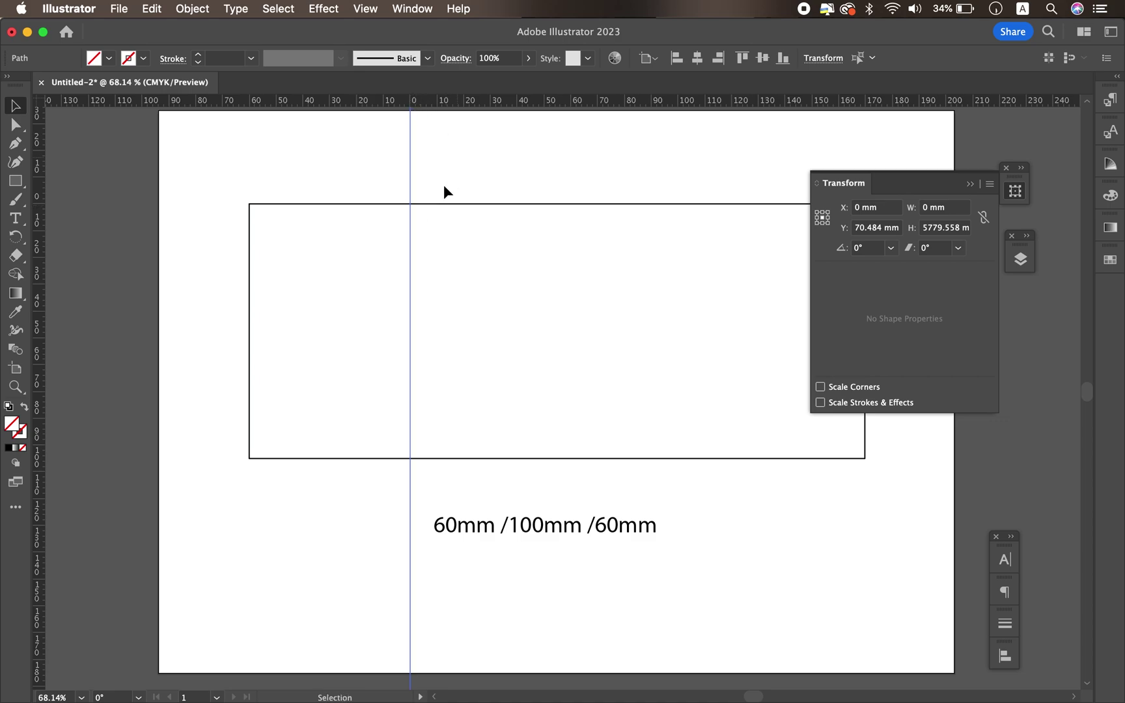
pyautogui.moveTo(41, 305); pyautogui.dragTo(598, 277)
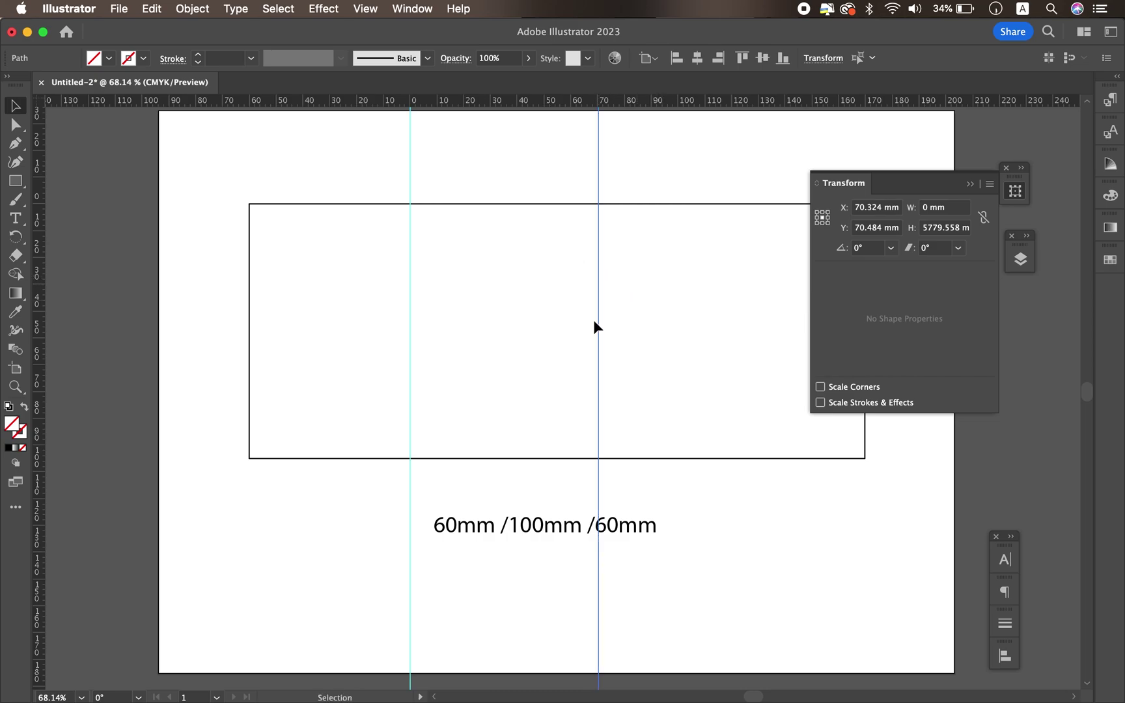
pyautogui.doubleClick(876, 208)
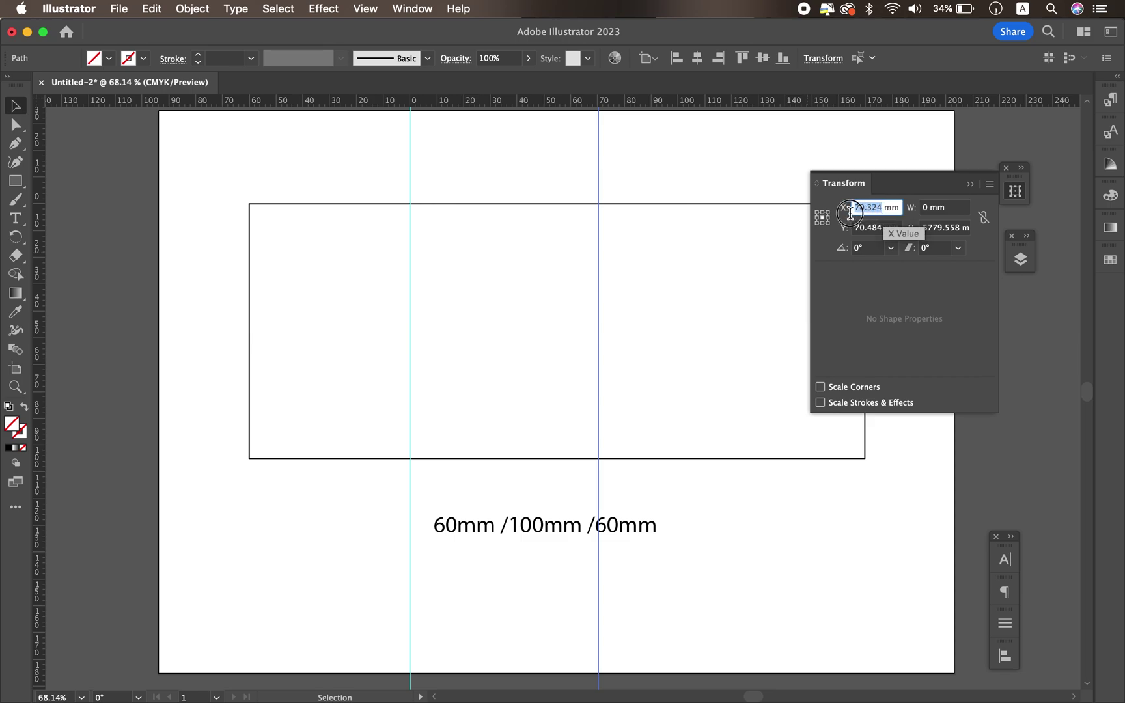
pyautogui.write('100')
pyautogui.press('Return')
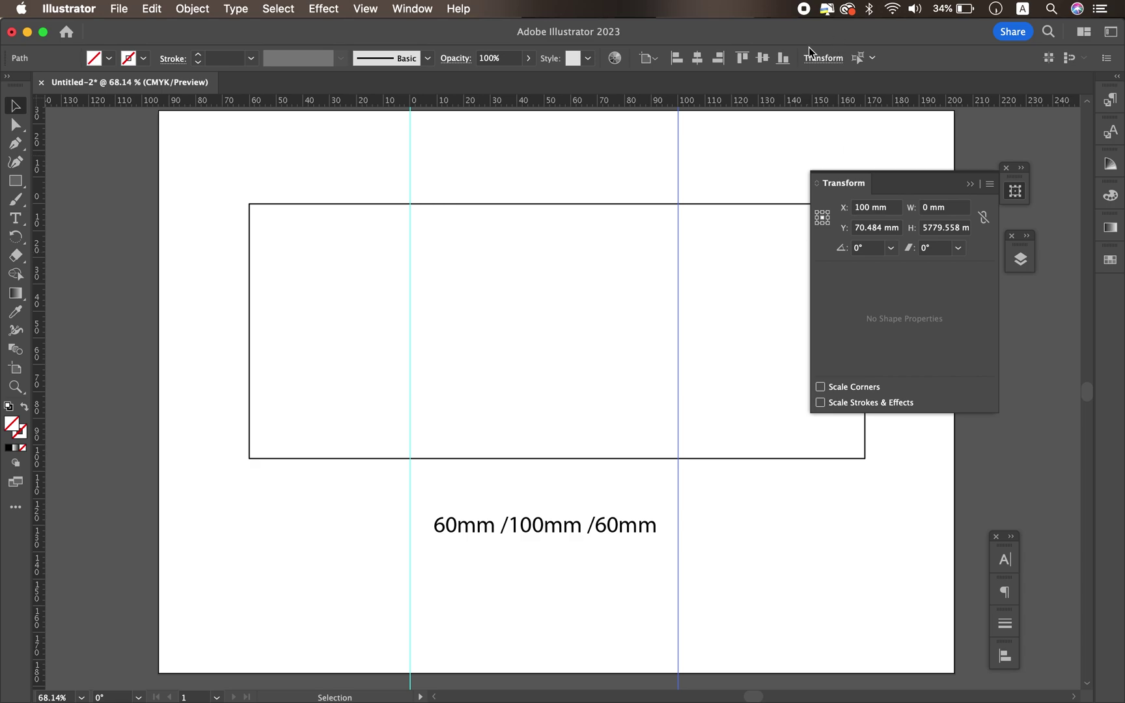
# Set the ruler origin where the second guide crosses the rectangle's upper edge, and add a third vertical guide at X 60 mm
pyautogui.hscroll(5, 717, 172)
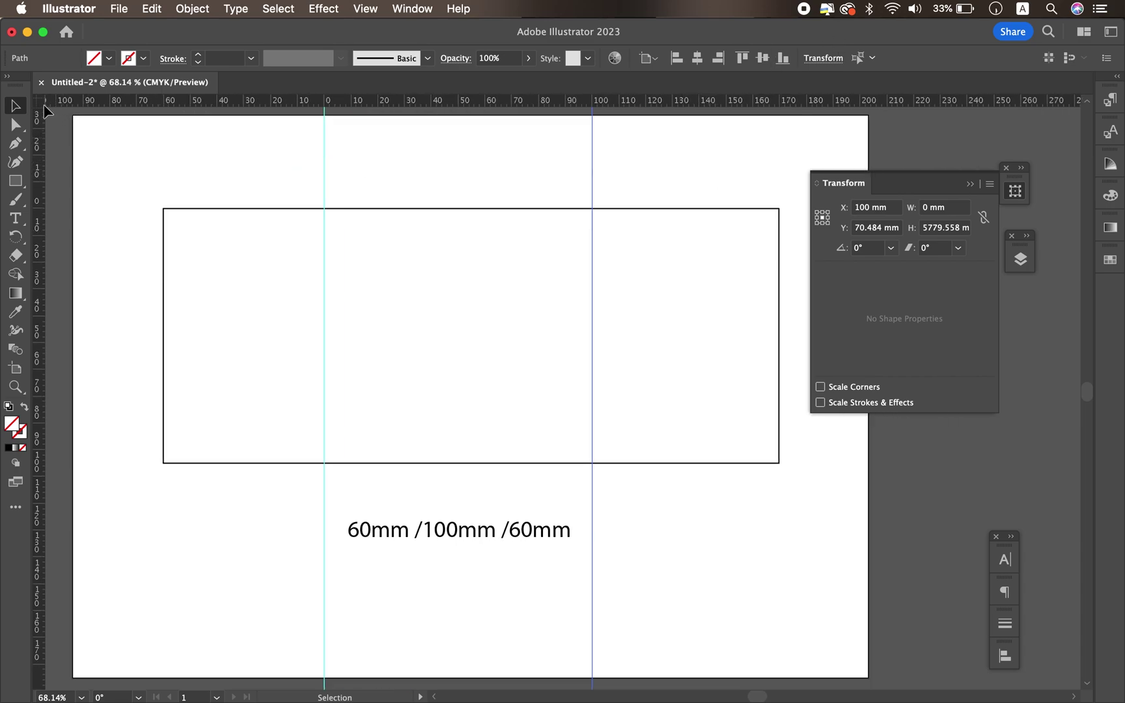
pyautogui.moveTo(41, 109); pyautogui.dragTo(593, 208)
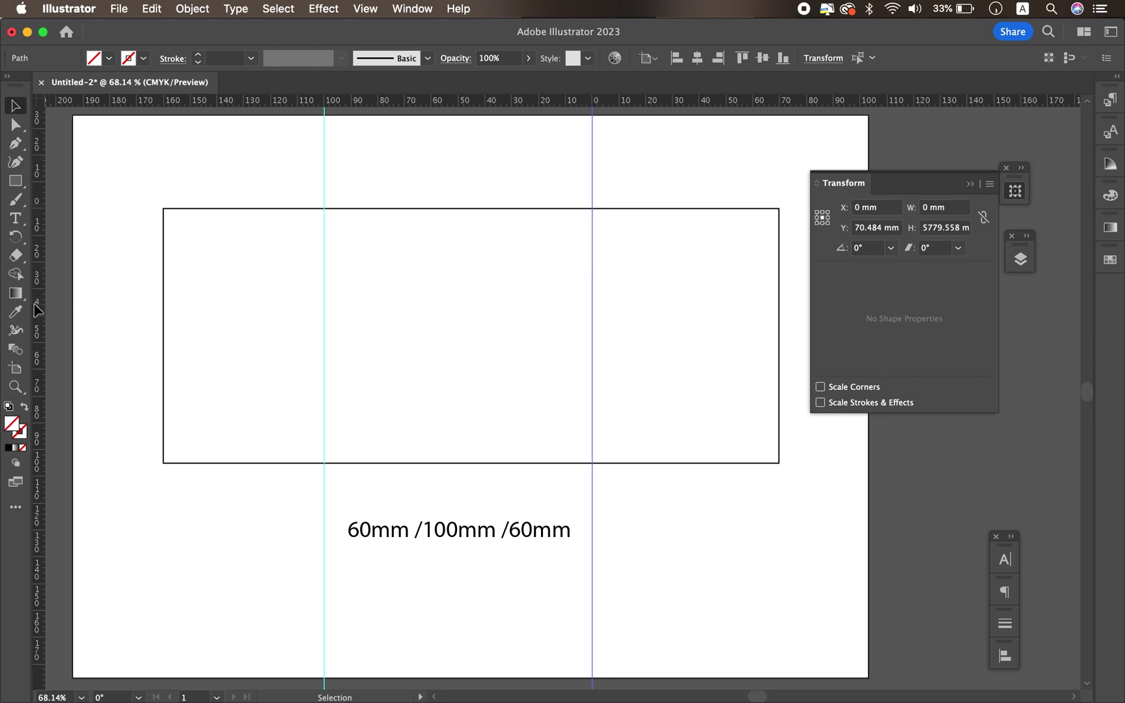
pyautogui.moveTo(40, 306); pyautogui.dragTo(718, 263)
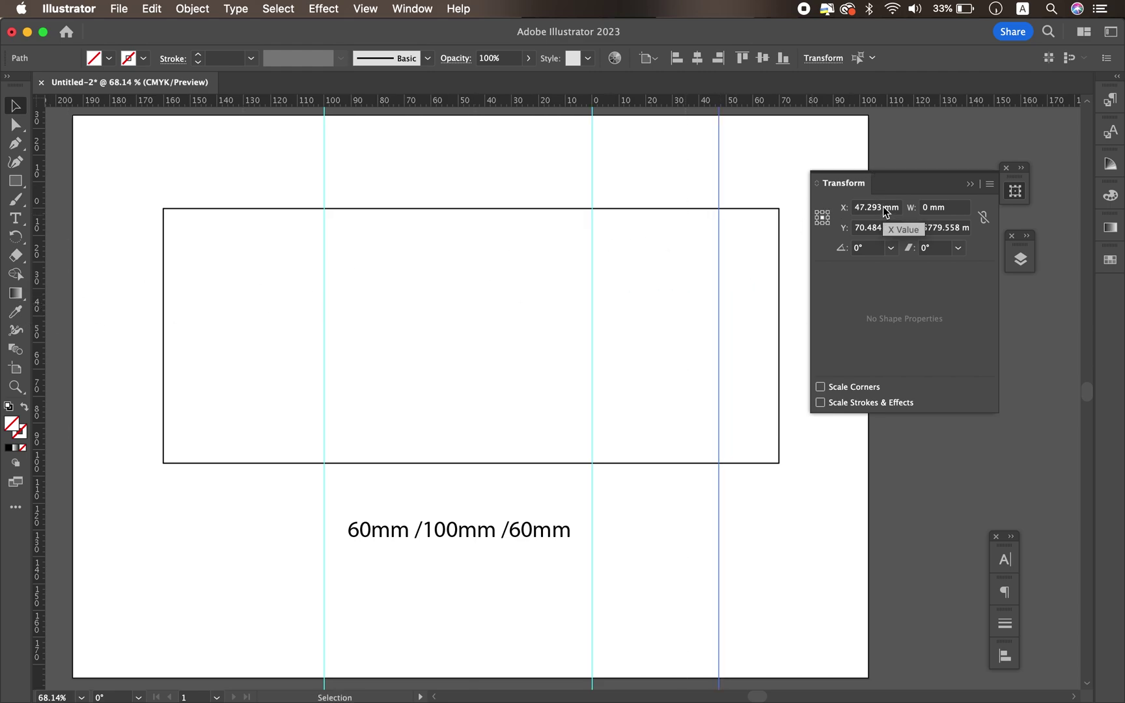
pyautogui.doubleClick(853, 209)
pyautogui.write('60')
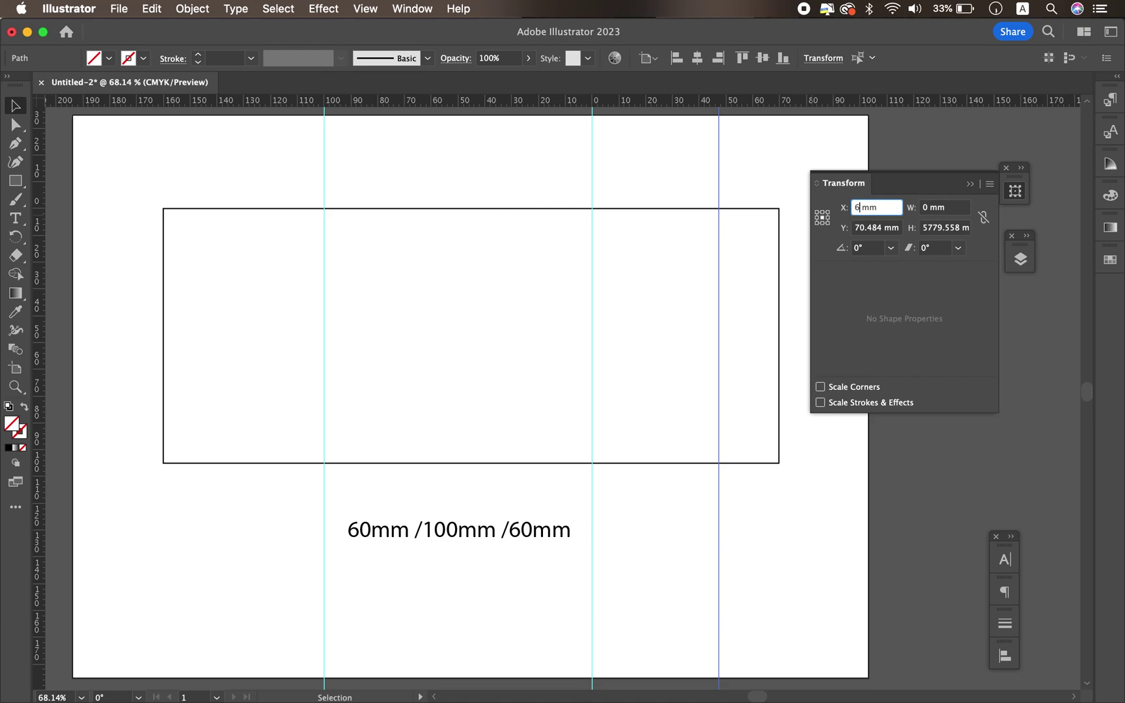
pyautogui.press('Return')
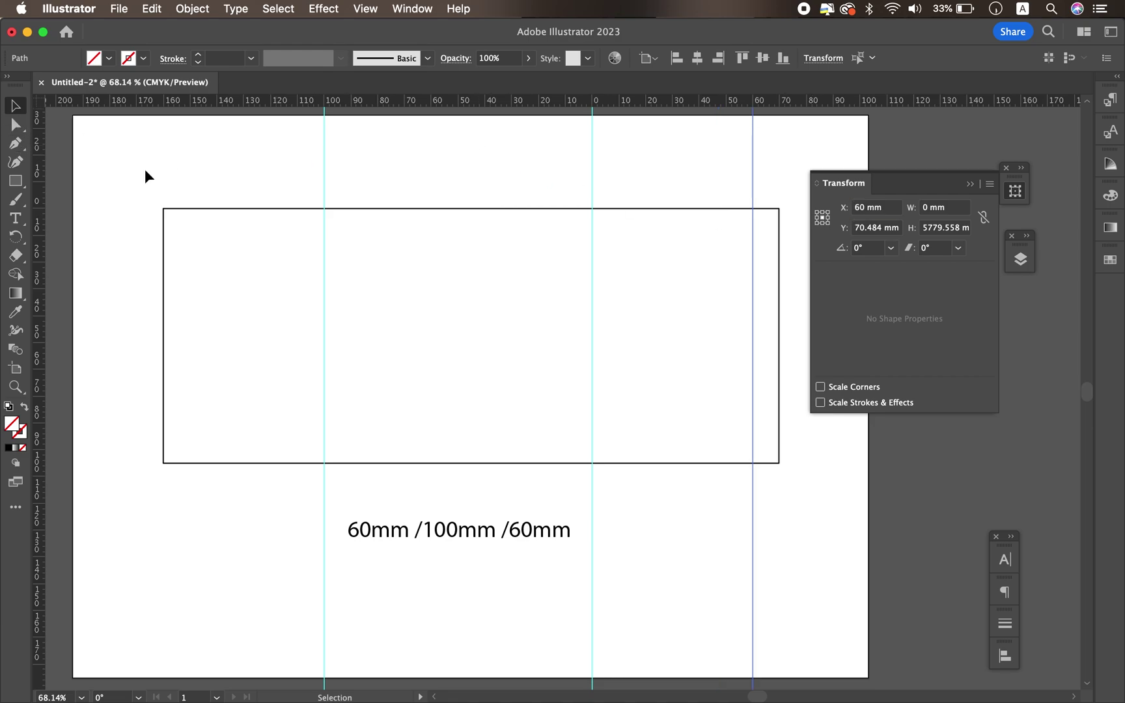
pyautogui.click(483, 313)
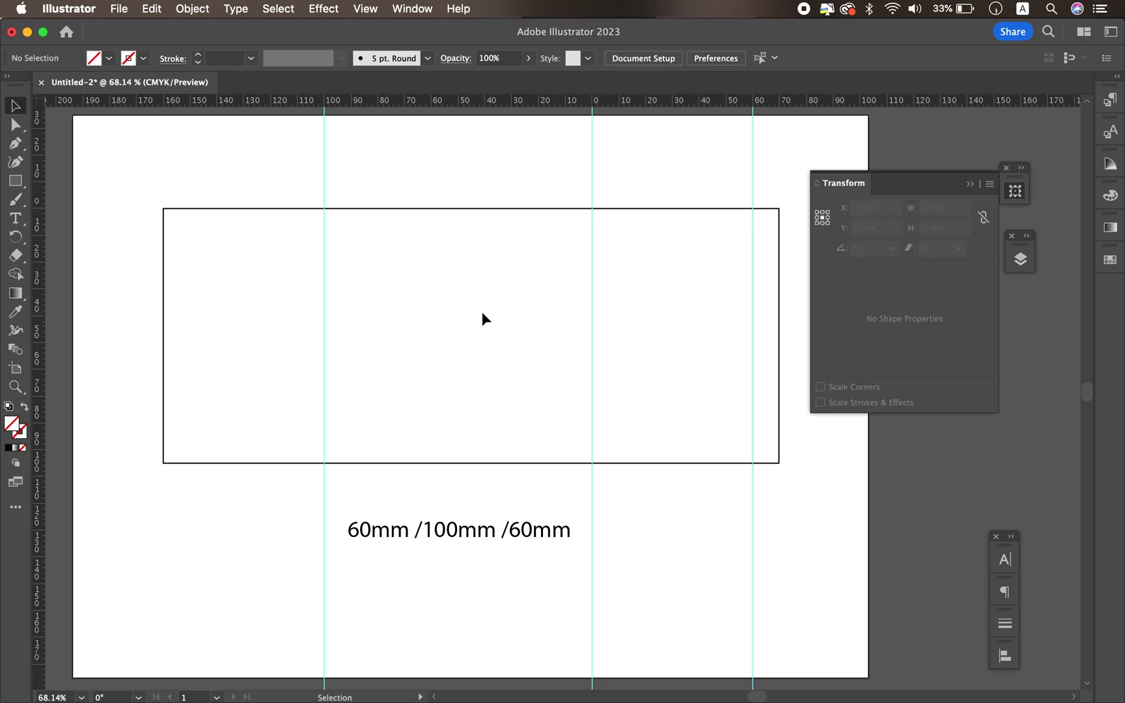
# Resize the rectangle by moving its right edge onto the third guide, making it 220 mm wide
pyautogui.click(701, 208)
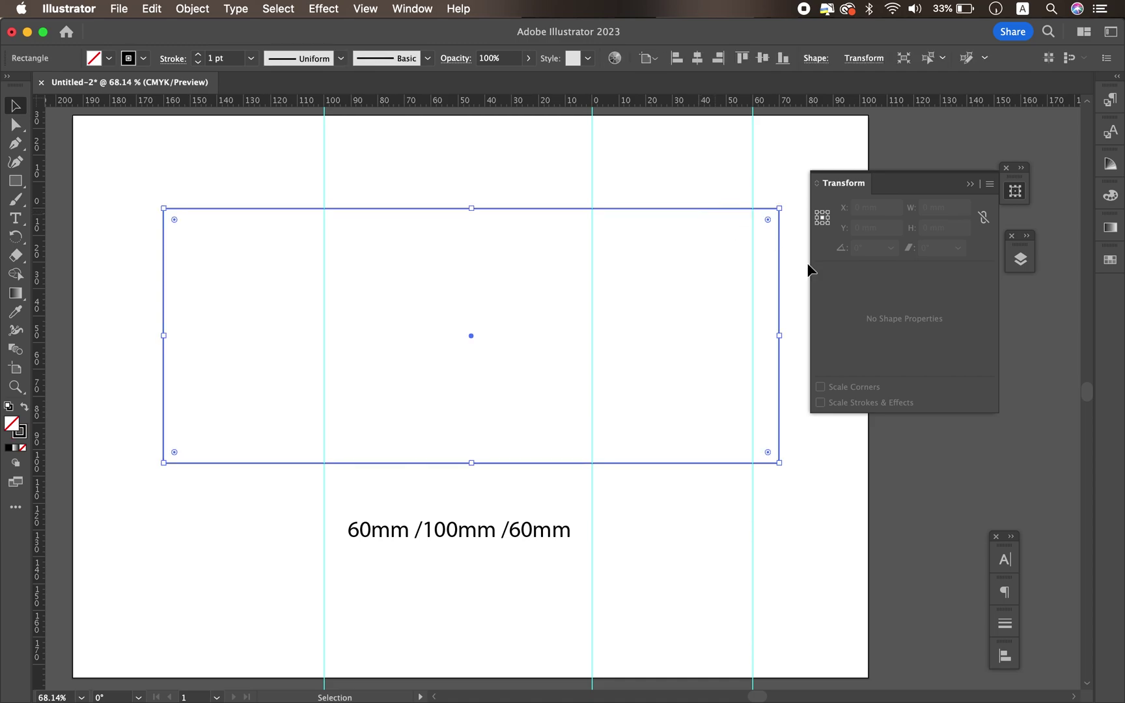
pyautogui.moveTo(780, 335); pyautogui.dragTo(754, 335)
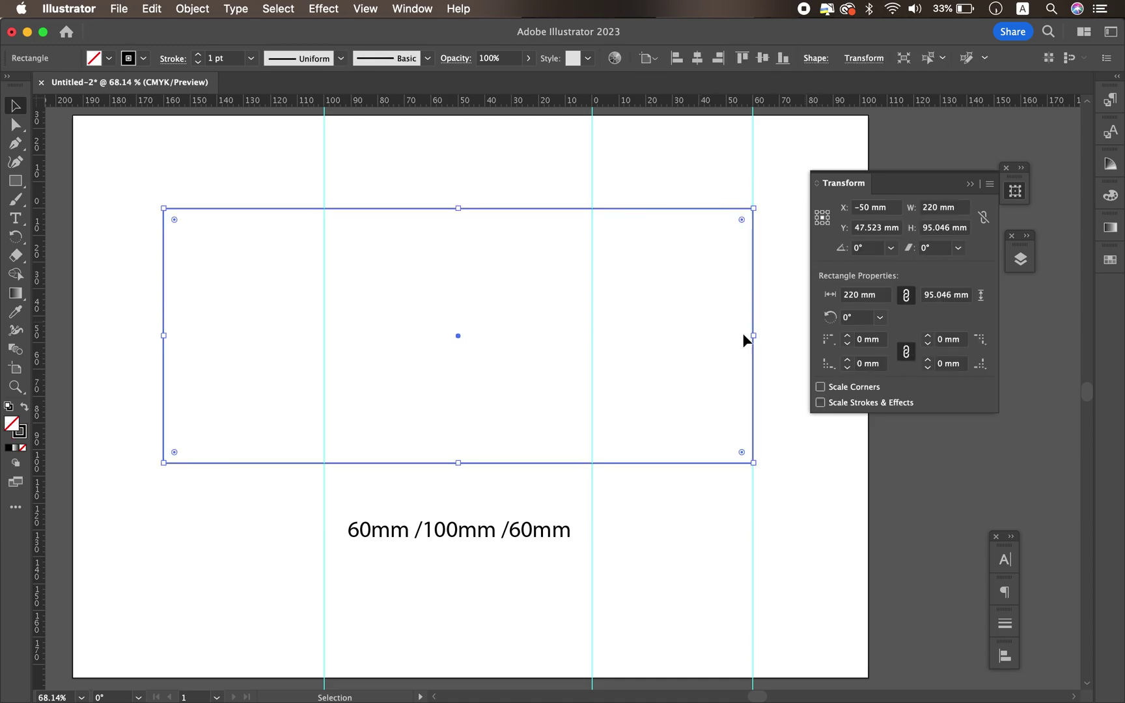
pyautogui.click(688, 344)
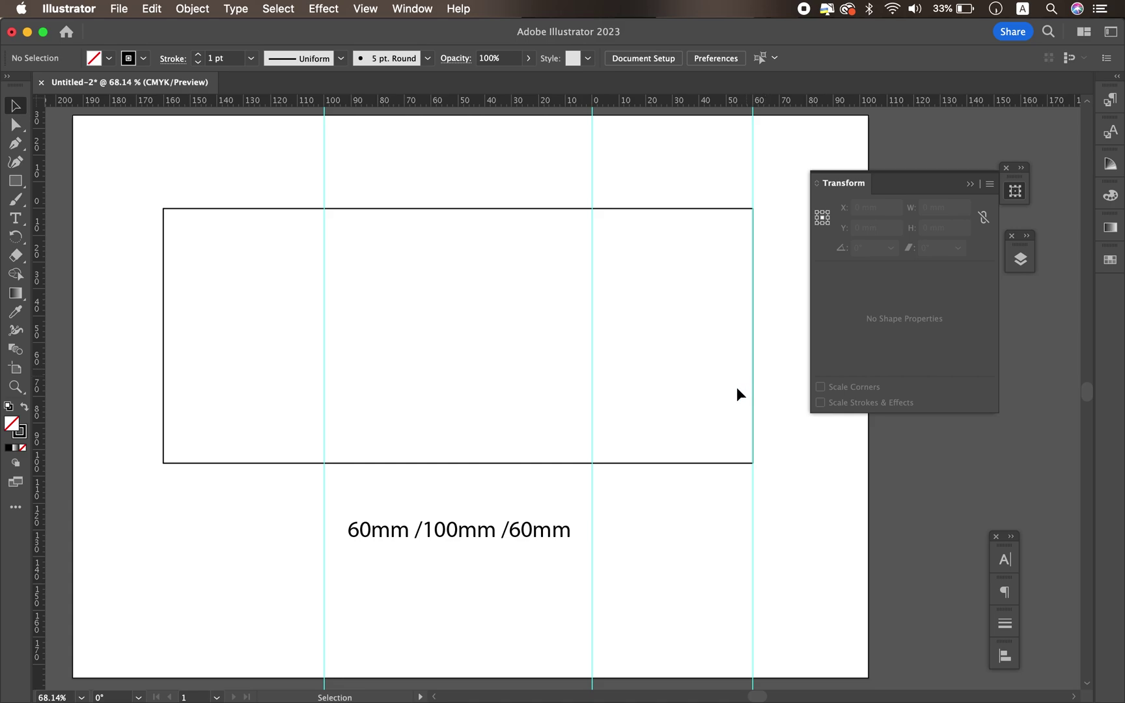
pyautogui.click(970, 185)
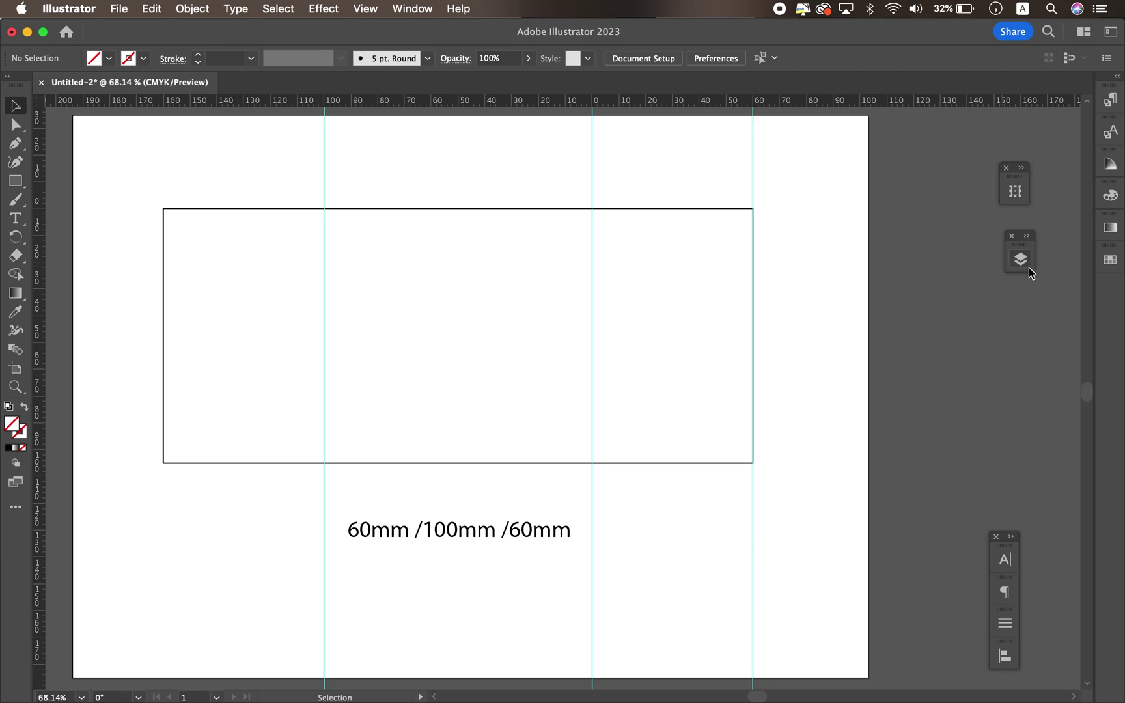
# Select all three vertical guides and move them onto a new layer above Layer 1
pyautogui.moveTo(273, 151); pyautogui.dragTo(1016, 281)
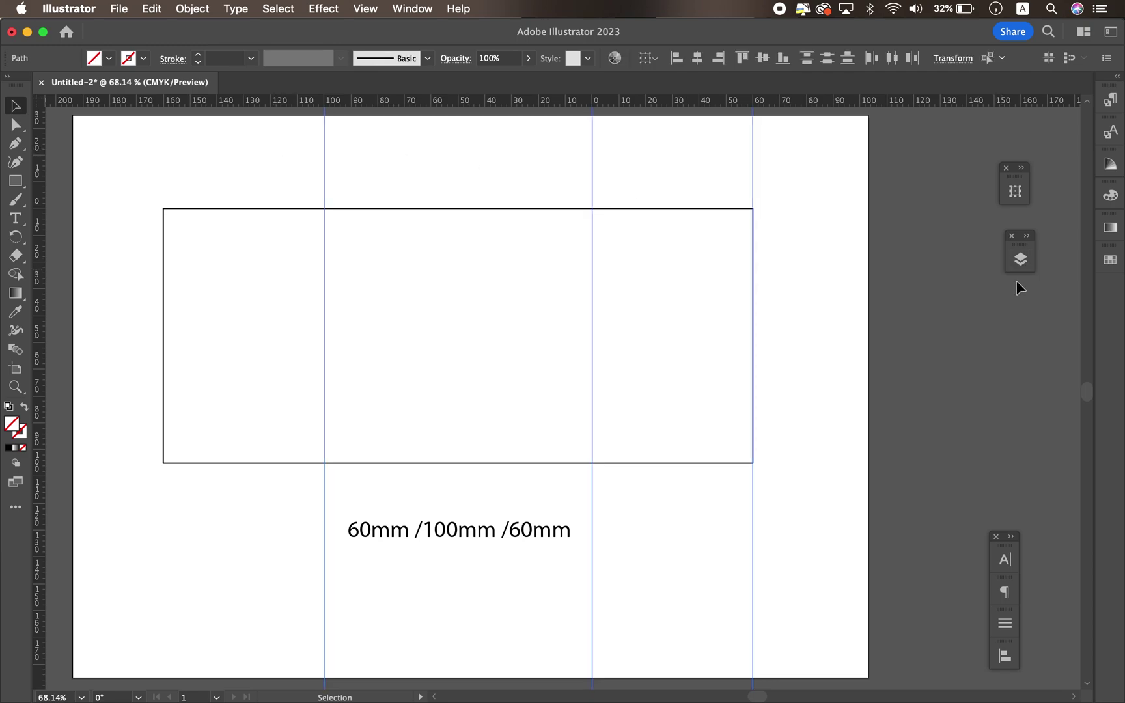
pyautogui.click(1022, 261)
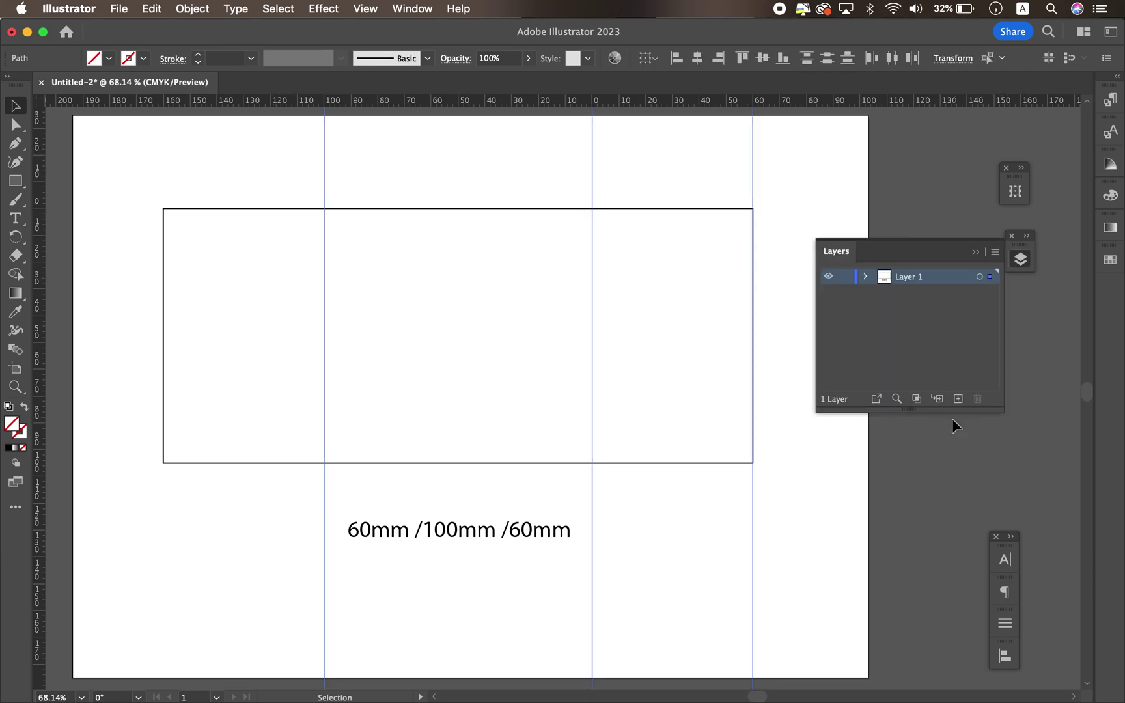
pyautogui.click(957, 399)
pyautogui.moveTo(990, 293); pyautogui.dragTo(990, 276)
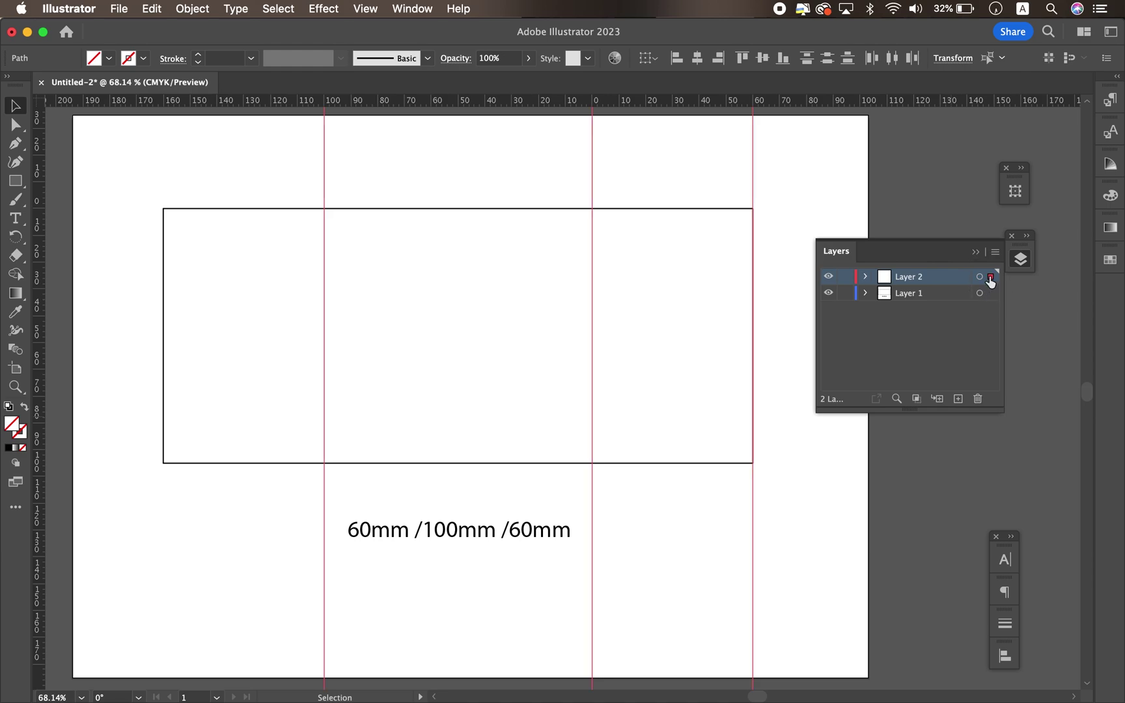
# Lock the guides' layer, Layer 2, and toggle its visibility off and back on
pyautogui.click(846, 278)
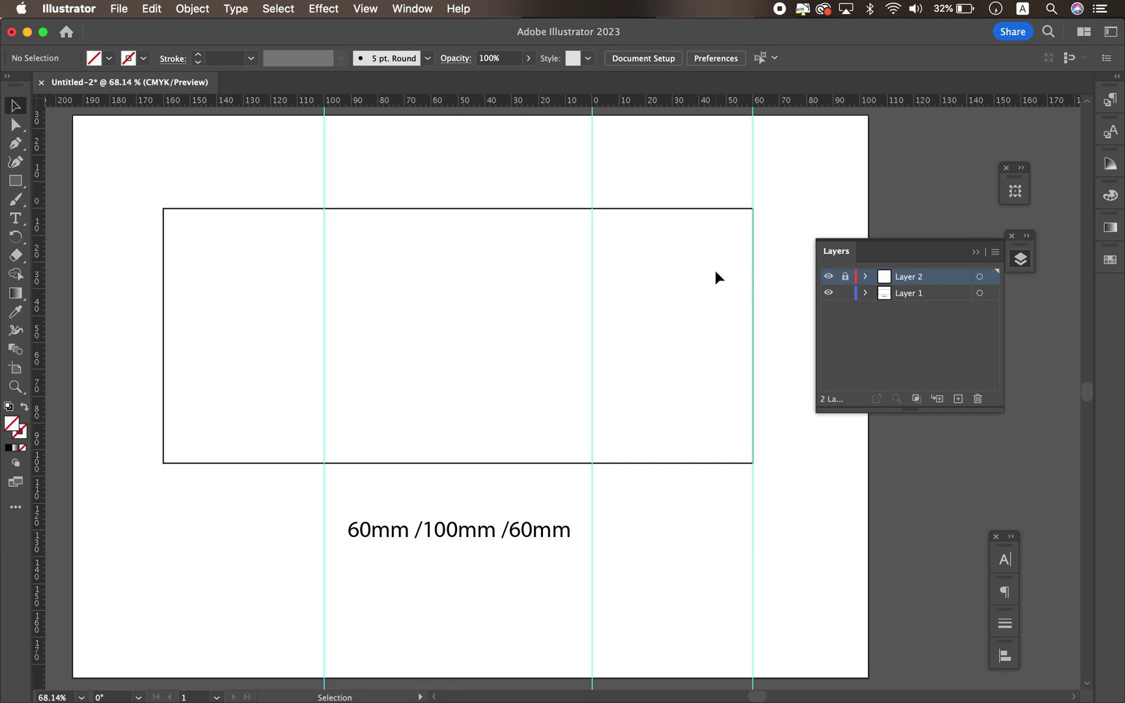
pyautogui.click(830, 278)
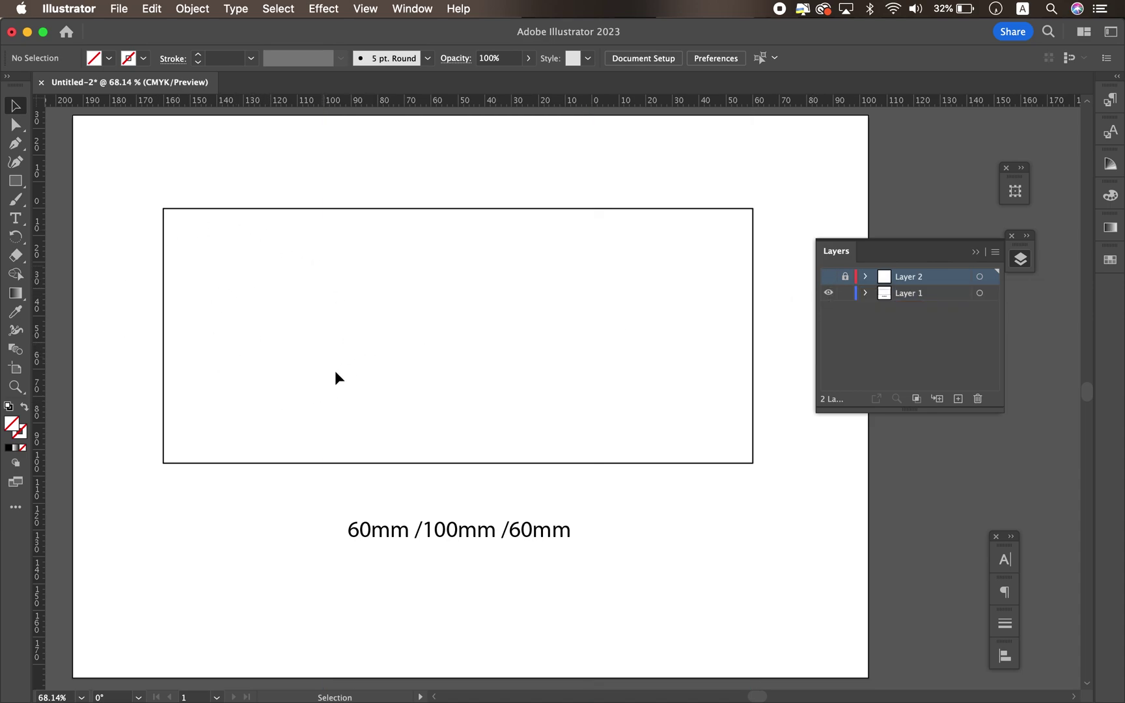
pyautogui.click(829, 278)
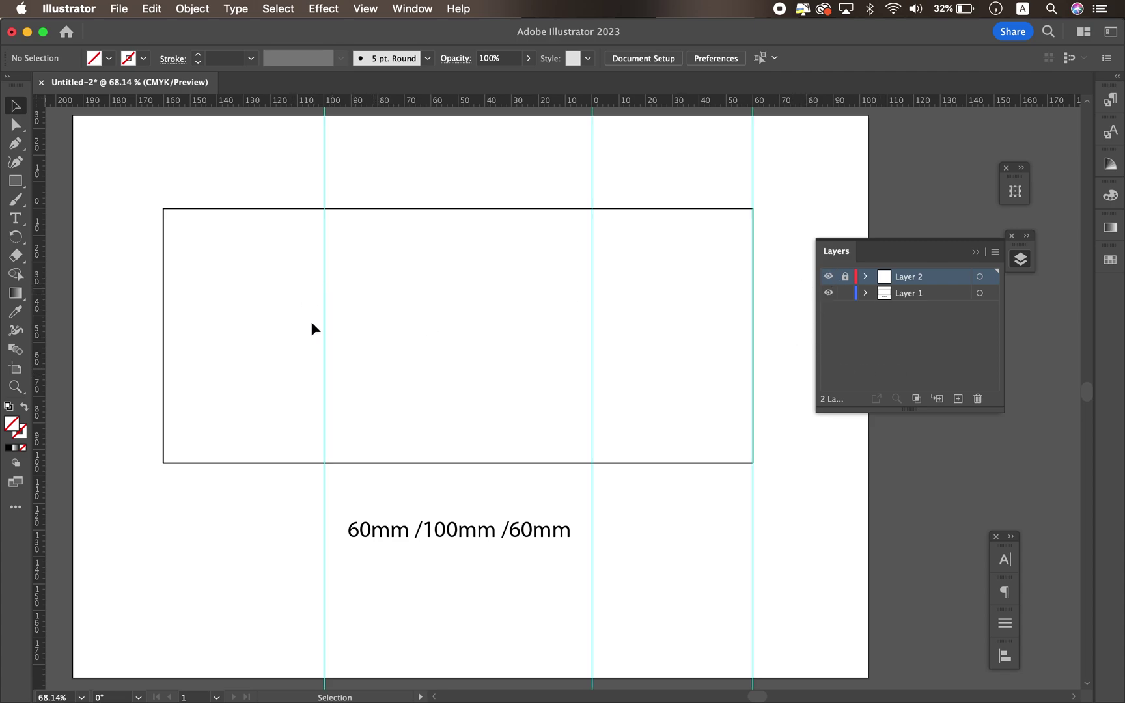